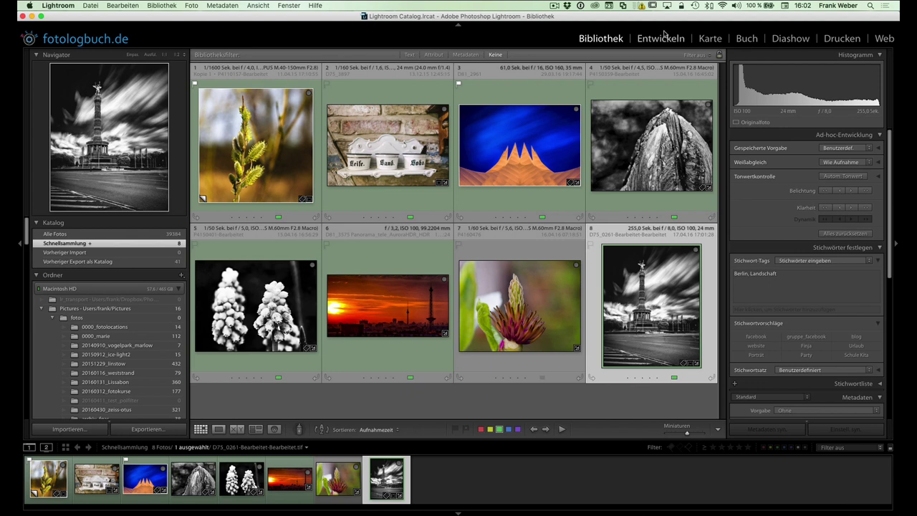
pyautogui.click(836, 39)
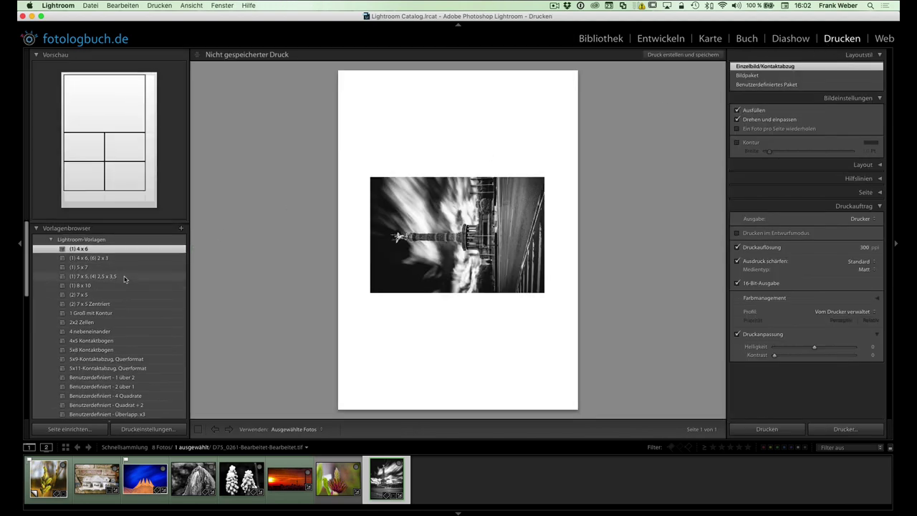
pyautogui.scroll(-10, 72, 255)
pyautogui.scroll(-1, 72, 272)
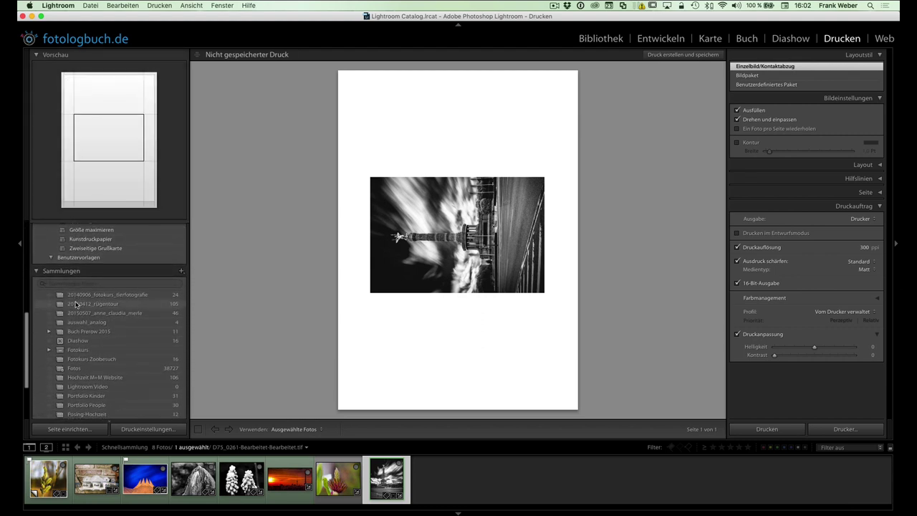
pyautogui.scroll(5, 160, 292)
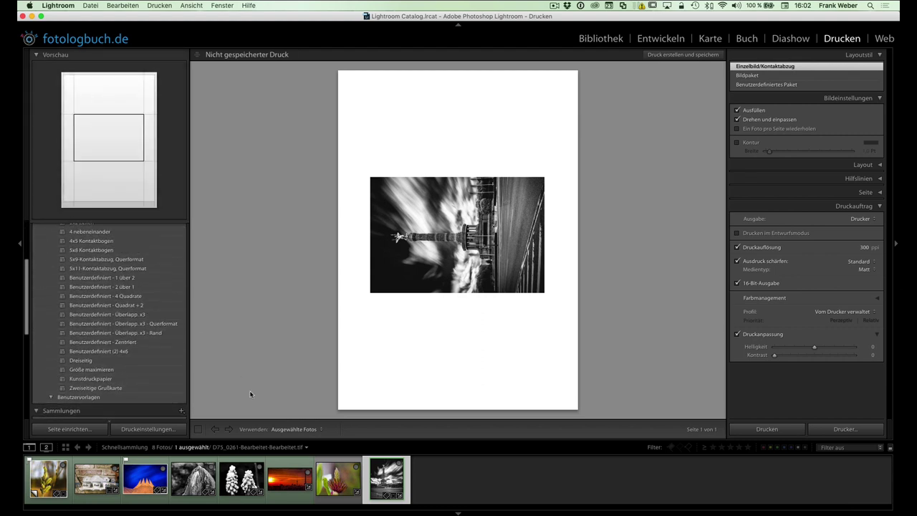
pyautogui.click(262, 450)
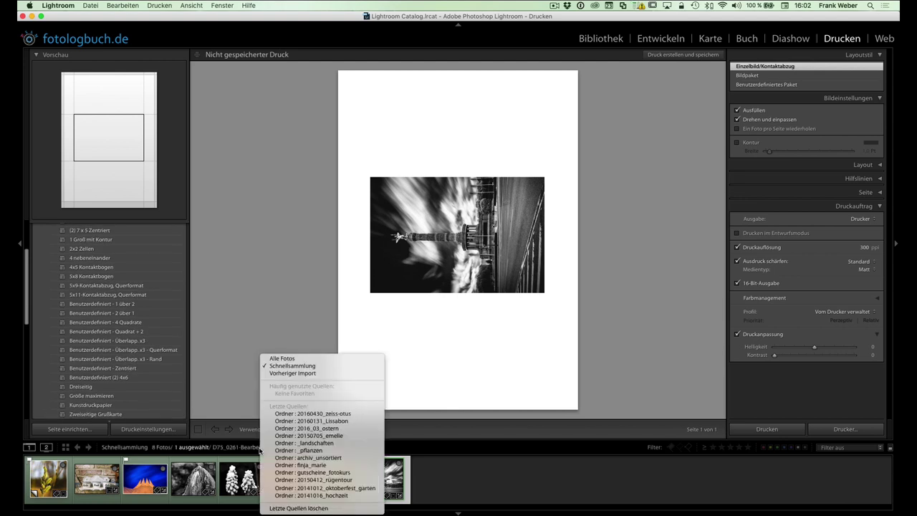
pyautogui.click(301, 367)
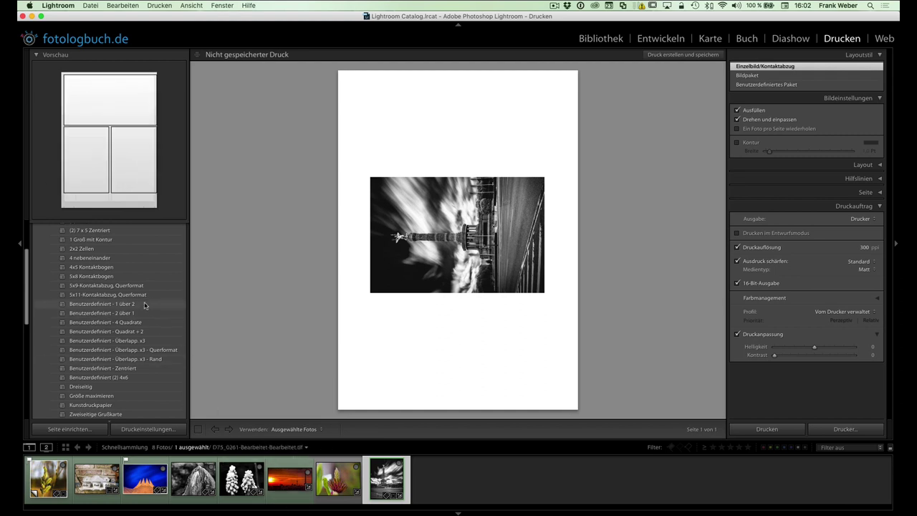
# Add the flower close-up to the print selection so the job spans two pages
pyautogui.scroll(5, 136, 308)
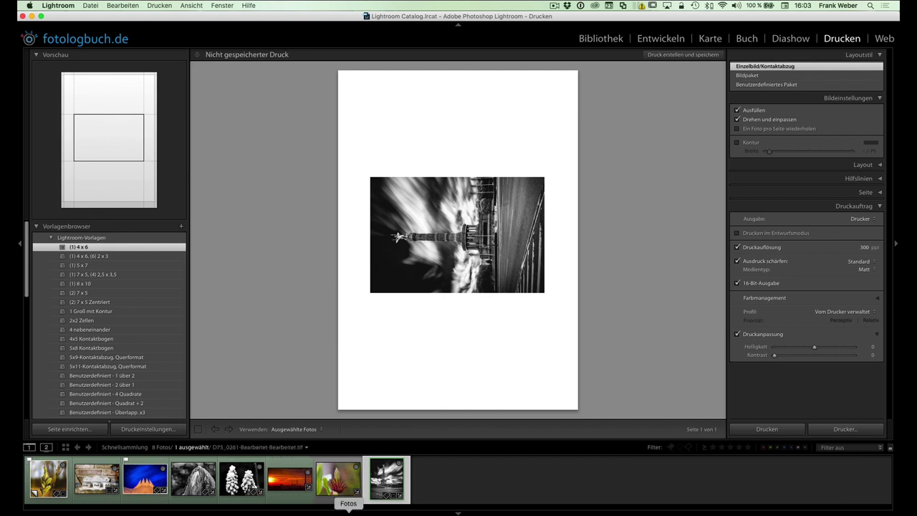
pyautogui.keyDown('super'); pyautogui.click(336, 480); pyautogui.keyUp('super')
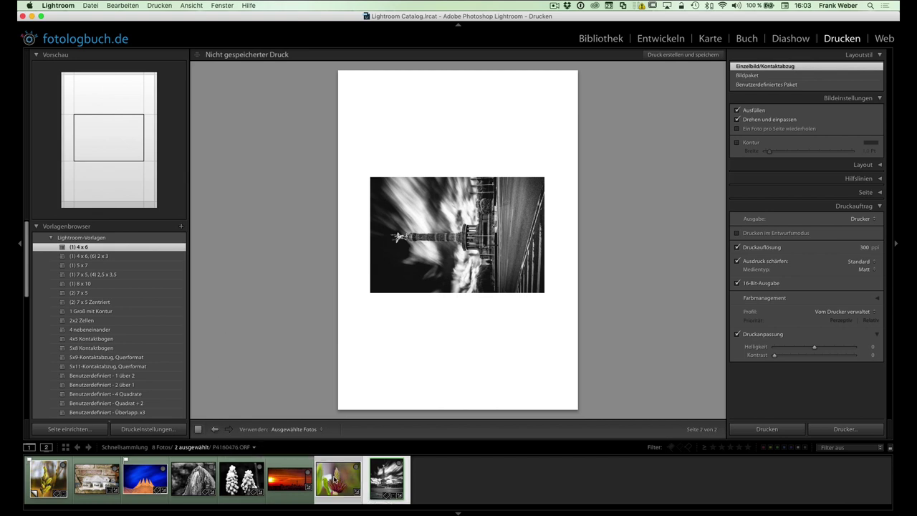
pyautogui.click(344, 482)
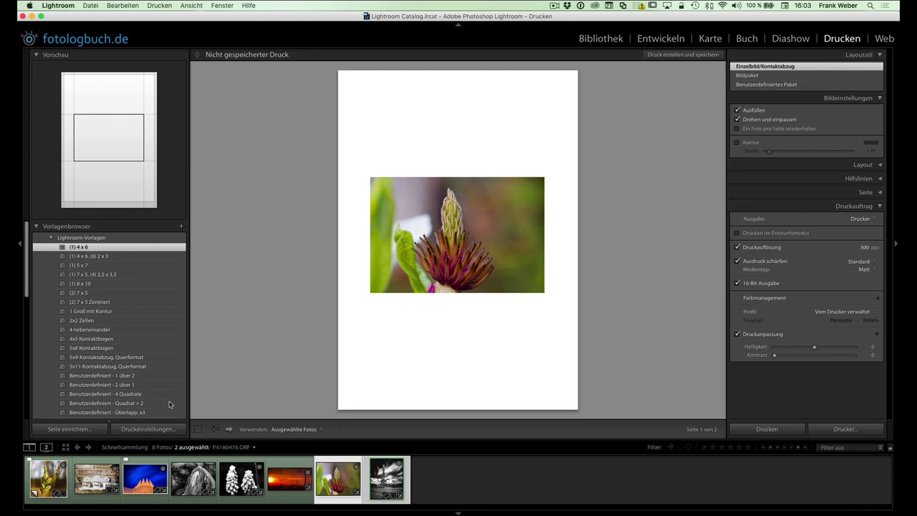
# Try the '(1) 4 x 6, (6) 2 x 3' package, then apply 'Benutzerdefiniert - 1 über 2' with the B/W photo
pyautogui.click(83, 257)
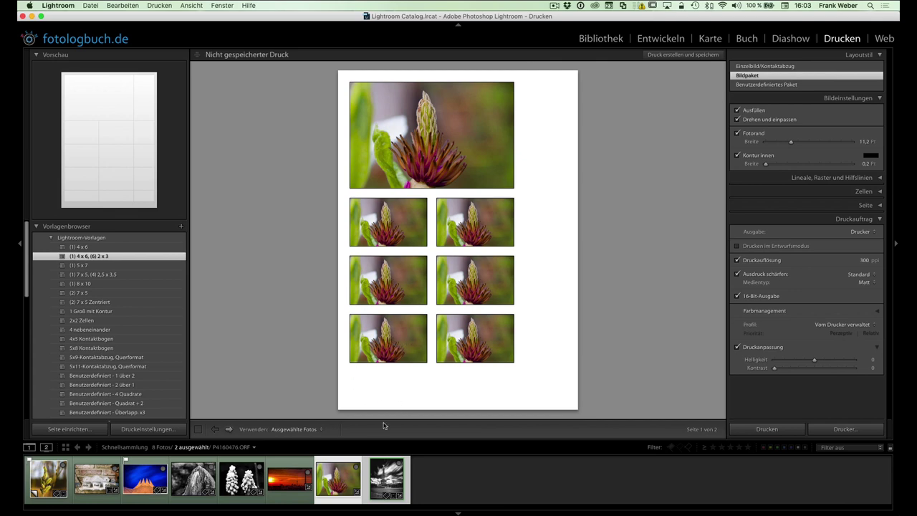
pyautogui.click(385, 481)
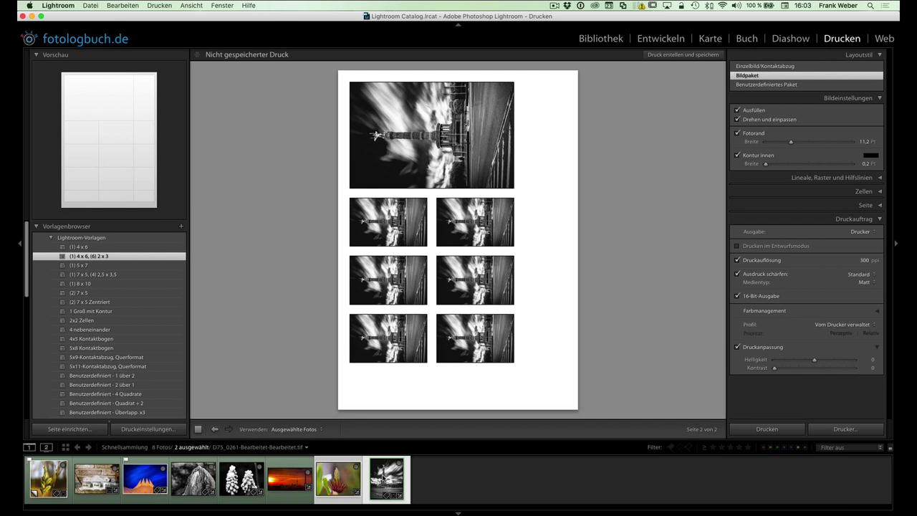
pyautogui.click(83, 376)
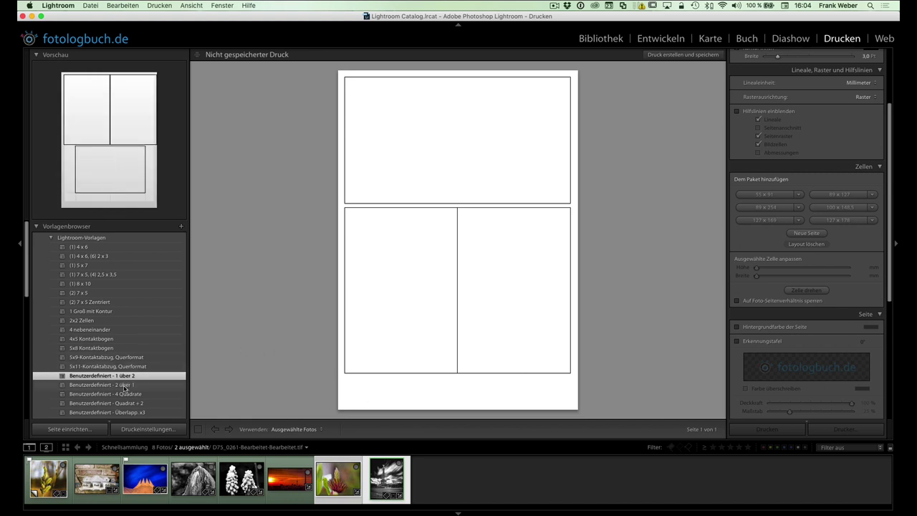
pyautogui.click(70, 429)
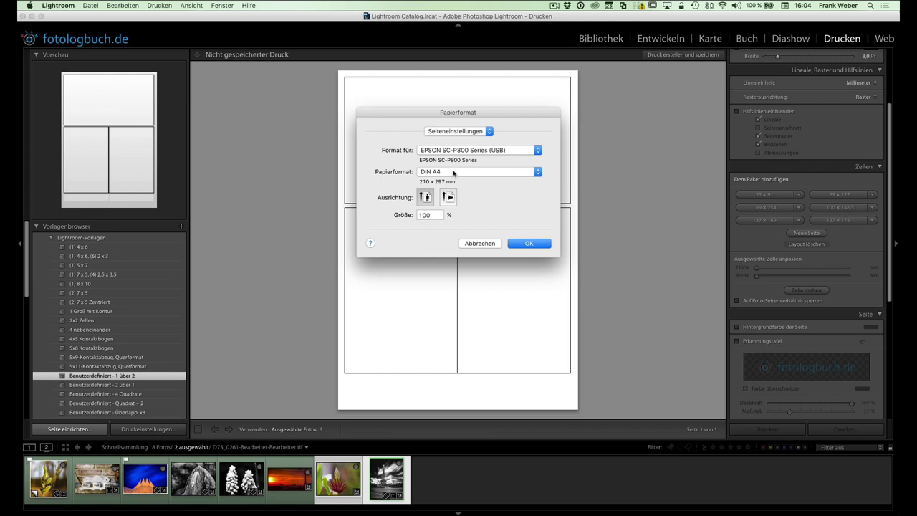
pyautogui.click(453, 172)
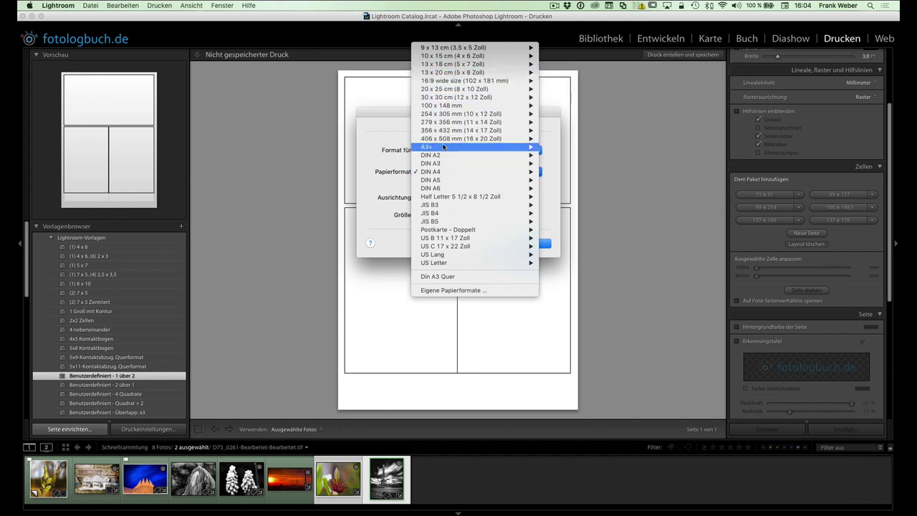
pyautogui.moveTo(439, 208)
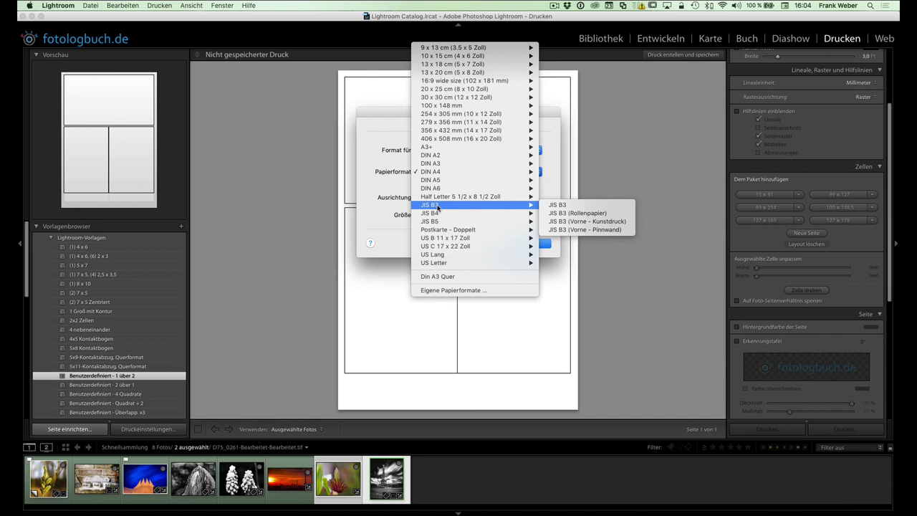
pyautogui.click(592, 166)
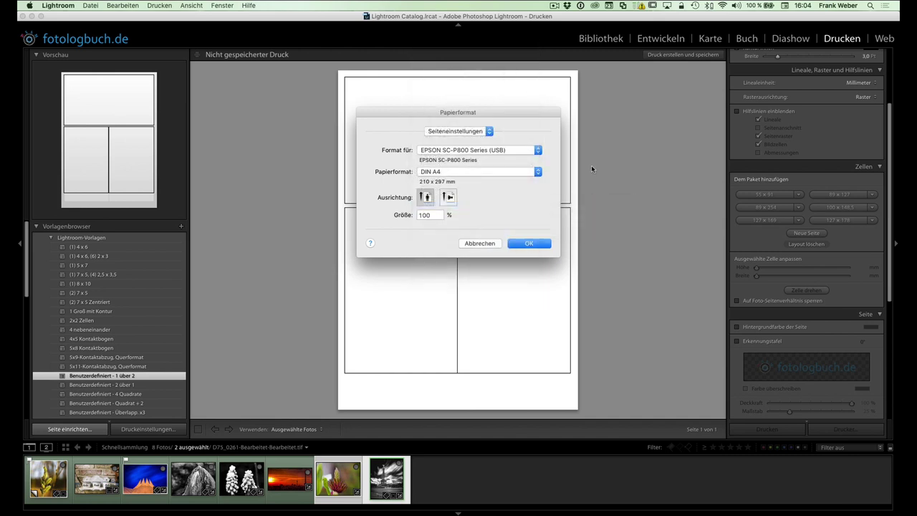
pyautogui.click(528, 245)
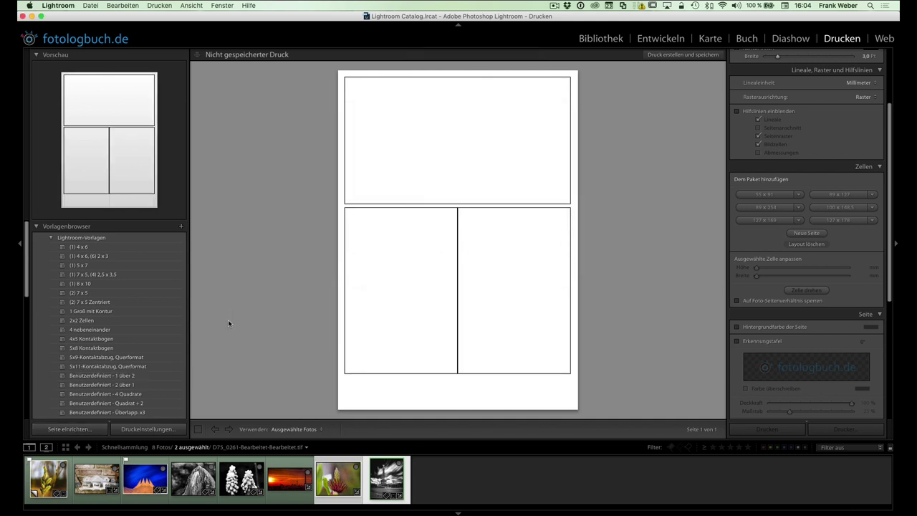
# Check the paper handling options in the system print dialog, then cancel it
pyautogui.click(142, 432)
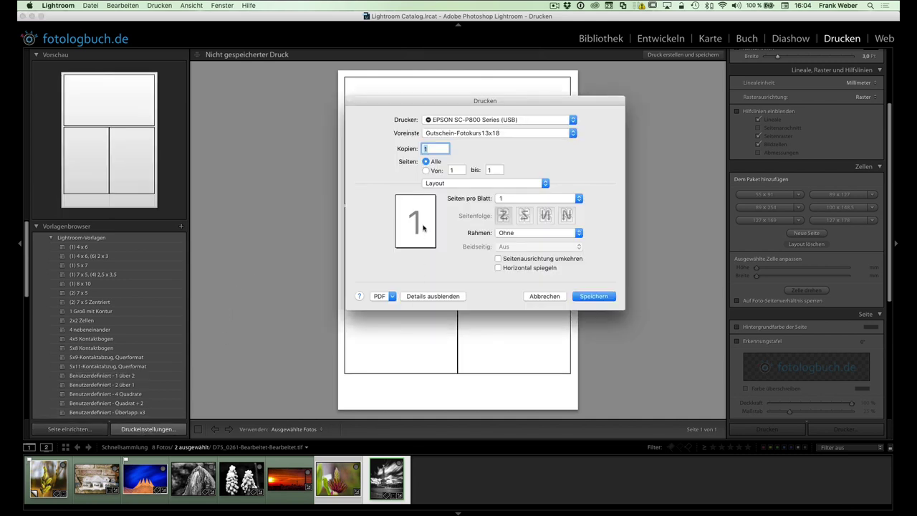
pyautogui.click(472, 185)
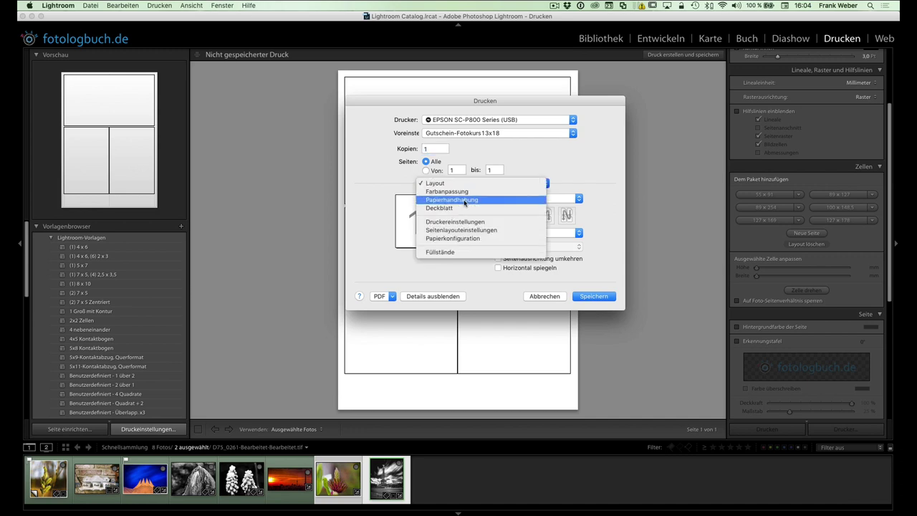
pyautogui.click(465, 203)
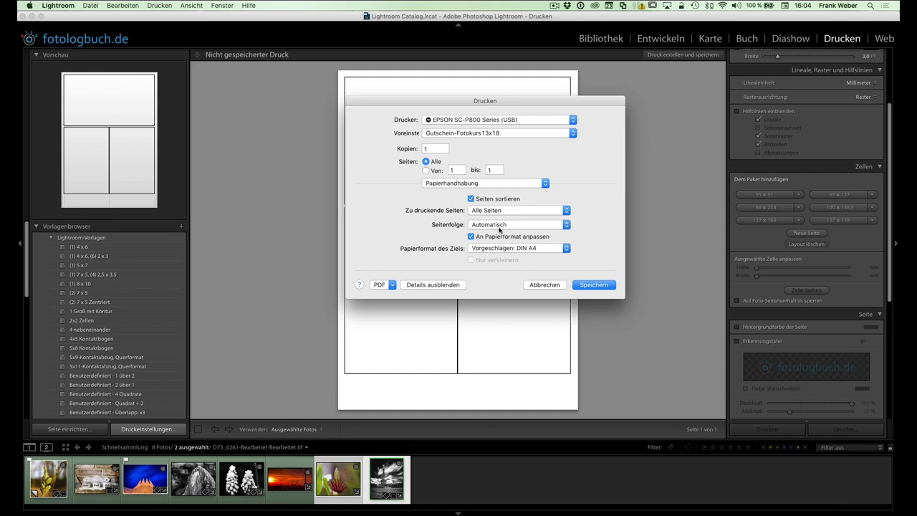
pyautogui.click(542, 285)
# Set the paper size to 13 x 18 cm borderless and apply the '(1) 4 x 6' template
pyautogui.click(69, 428)
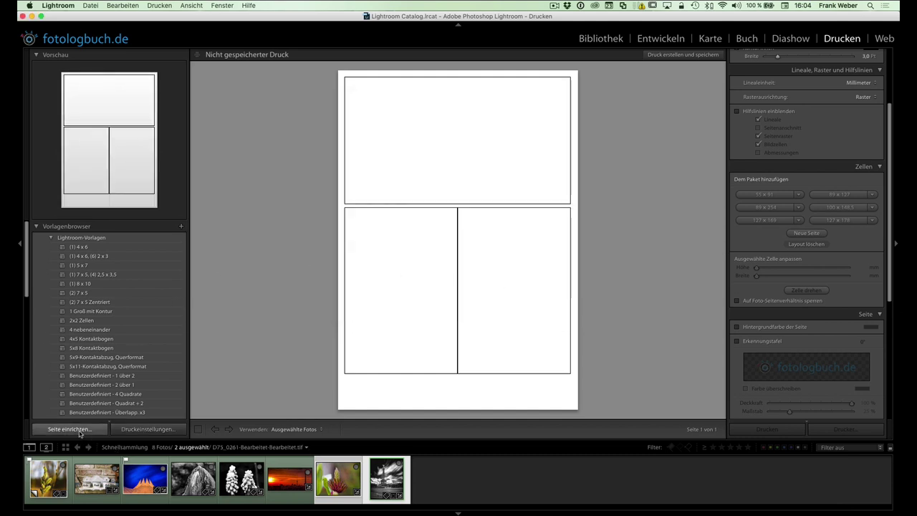
pyautogui.click(435, 172)
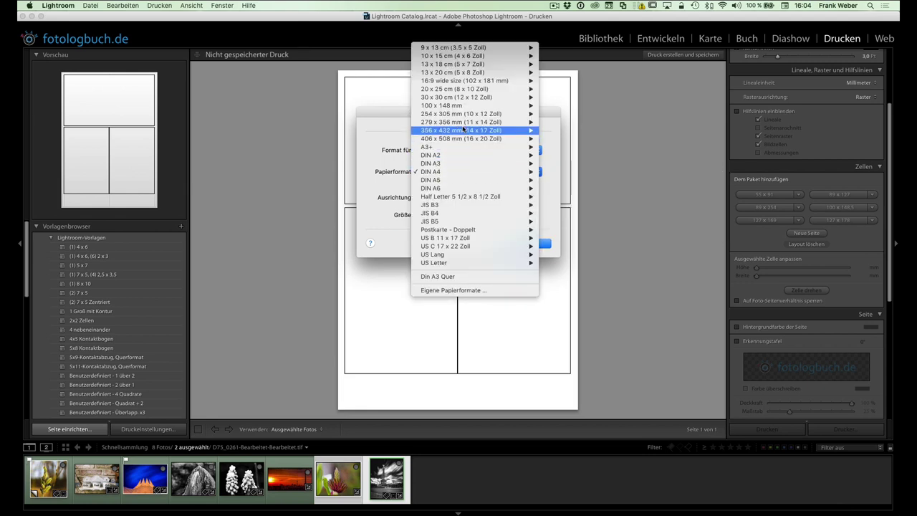
pyautogui.moveTo(471, 94)
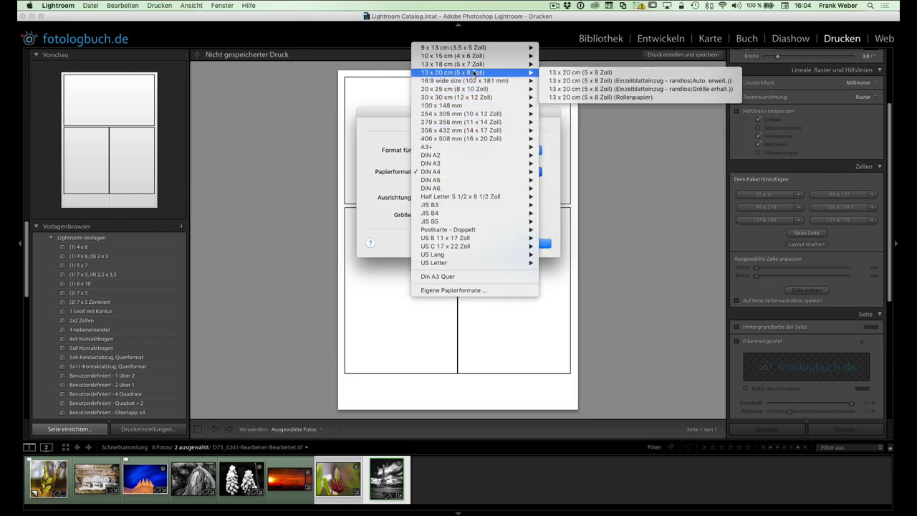
pyautogui.moveTo(475, 65)
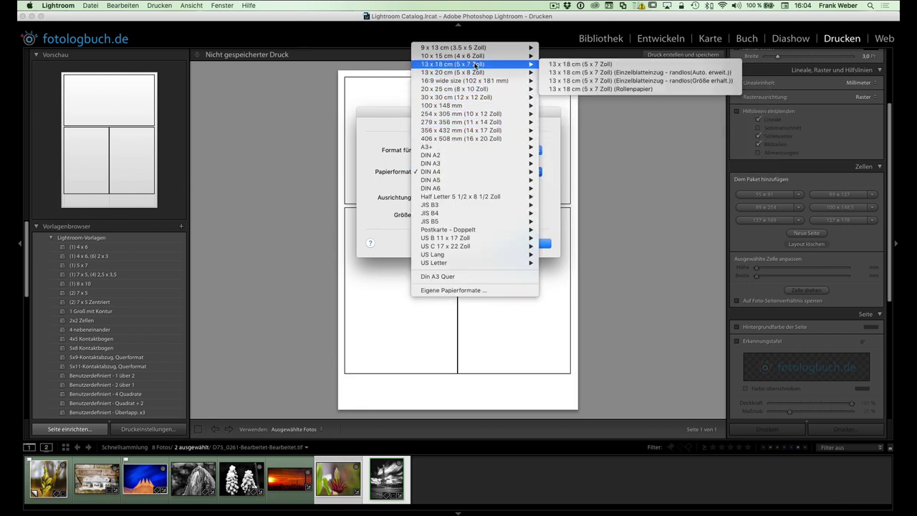
pyautogui.click(600, 72)
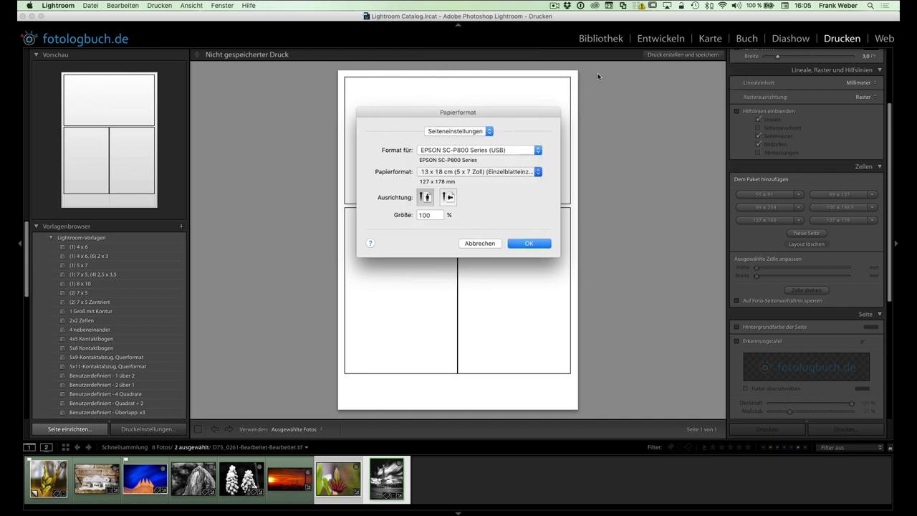
pyautogui.click(528, 245)
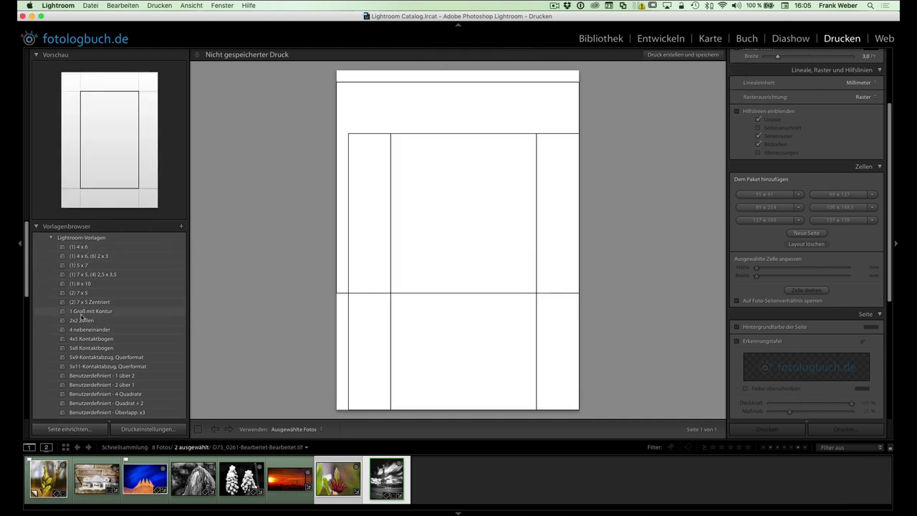
pyautogui.click(81, 247)
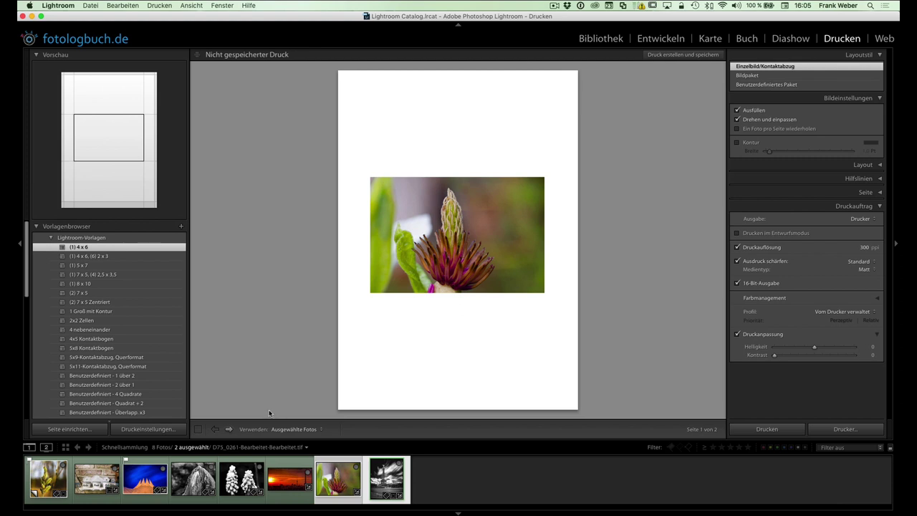
# Review the destination paper size in the printer's paper handling settings, then cancel unchanged
pyautogui.click(158, 433)
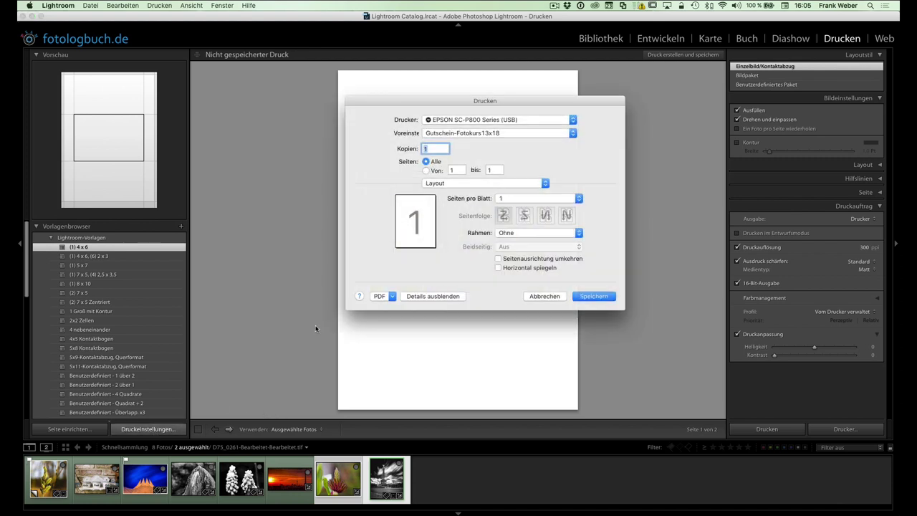
pyautogui.click(490, 185)
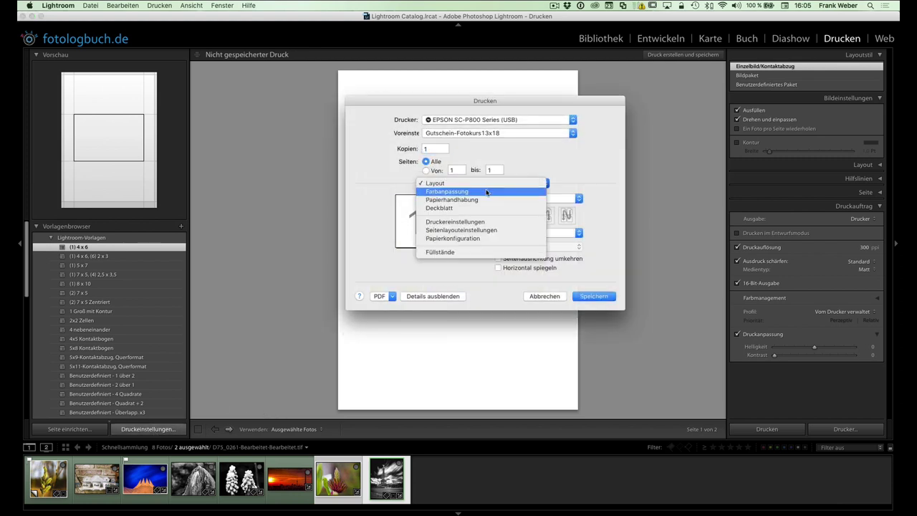
pyautogui.click(480, 200)
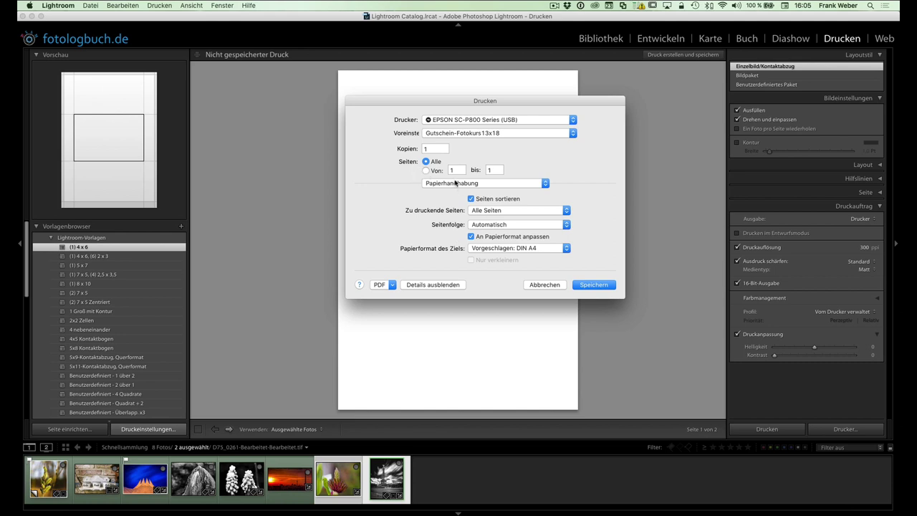
pyautogui.click(491, 248)
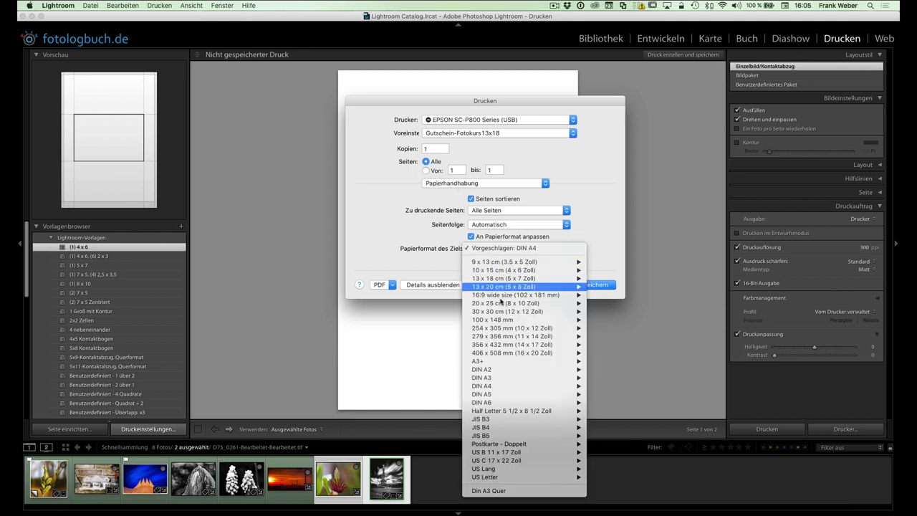
pyautogui.click(613, 253)
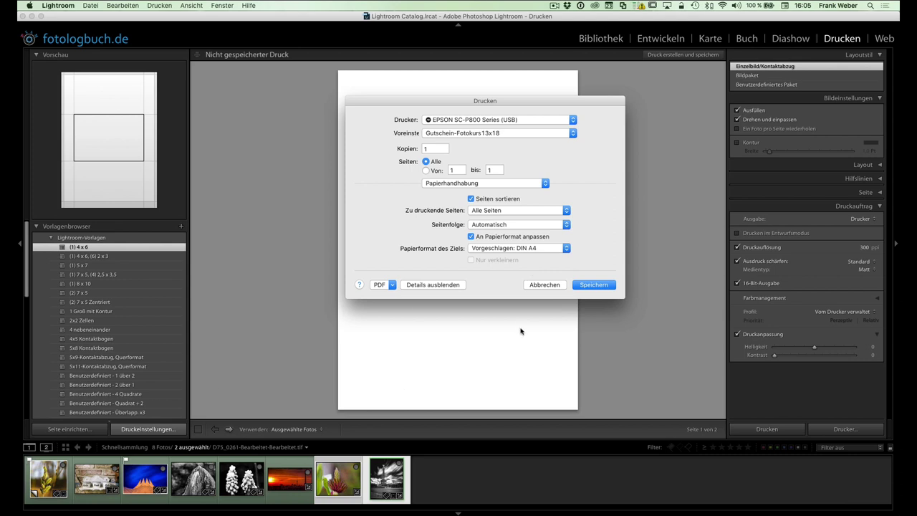
pyautogui.click(546, 284)
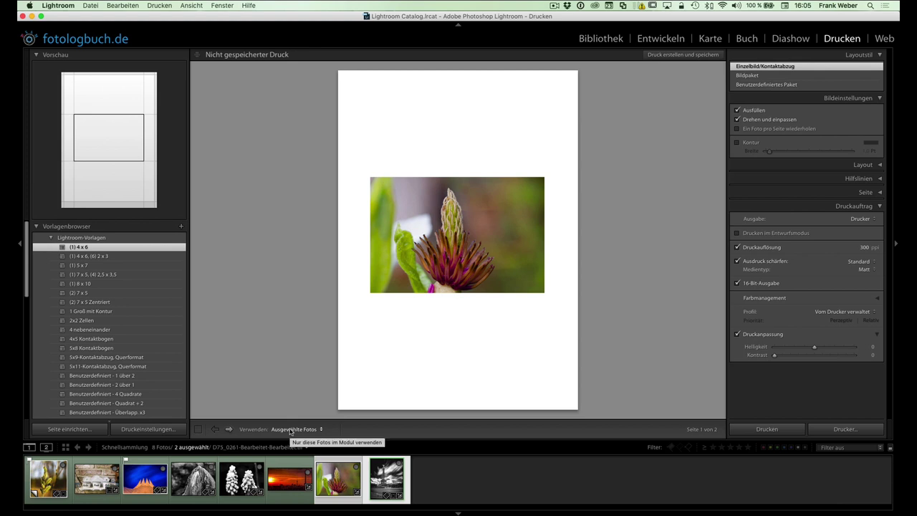
# Set Verwenden to Alle Fotos, then clear the selection and select the blue tent photo
pyautogui.click(291, 429)
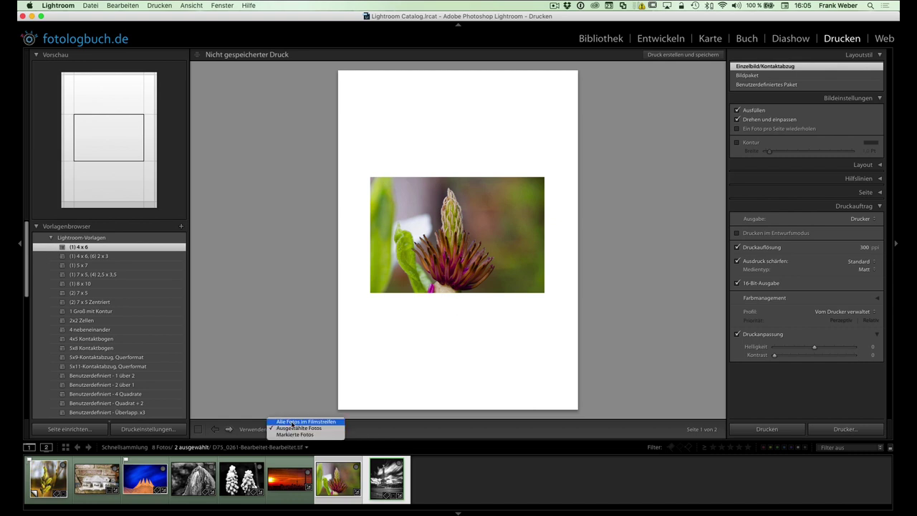
pyautogui.click(294, 420)
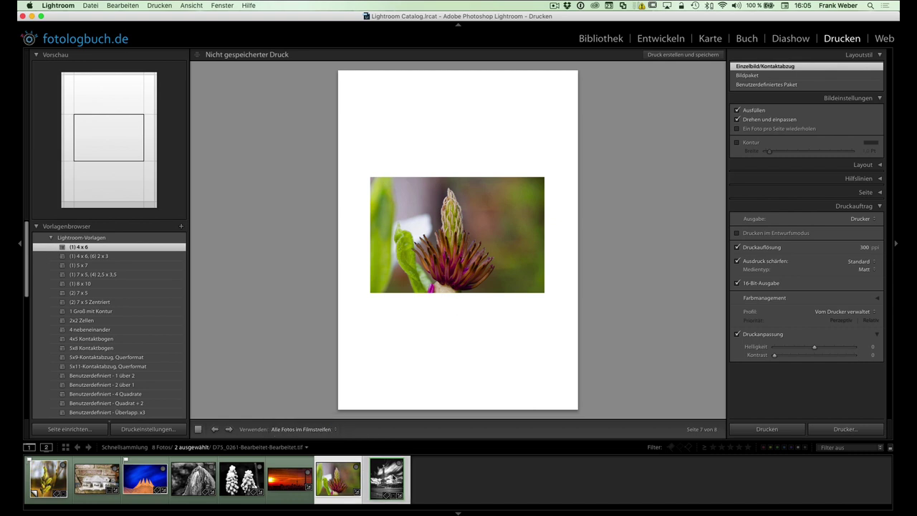
pyautogui.click(447, 482)
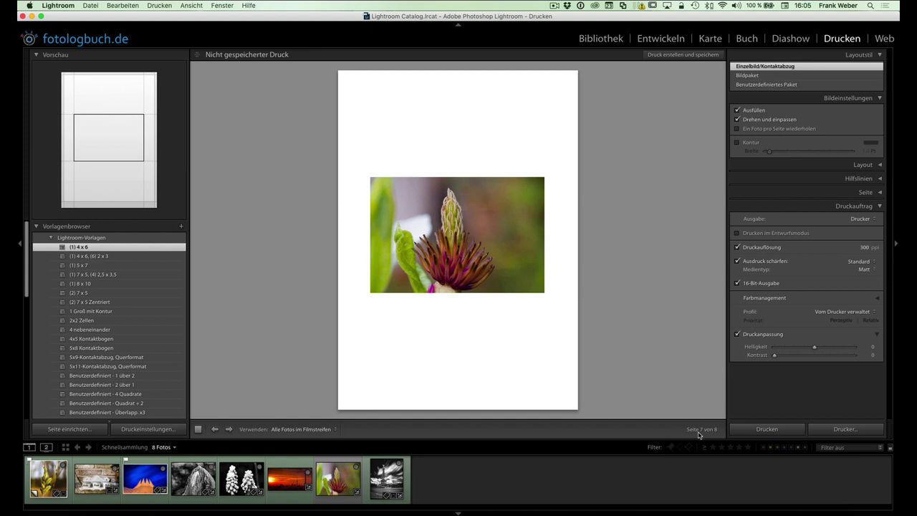
pyautogui.click(107, 480)
pyautogui.click(147, 485)
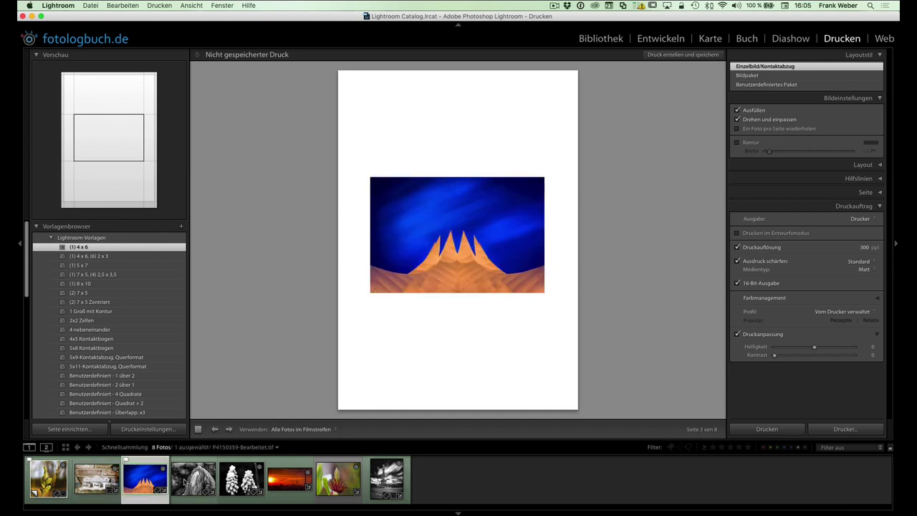
# Add the green plant photo and set Verwenden to Ausgewählte Fotos after trying Markierte Fotos
pyautogui.click(298, 429)
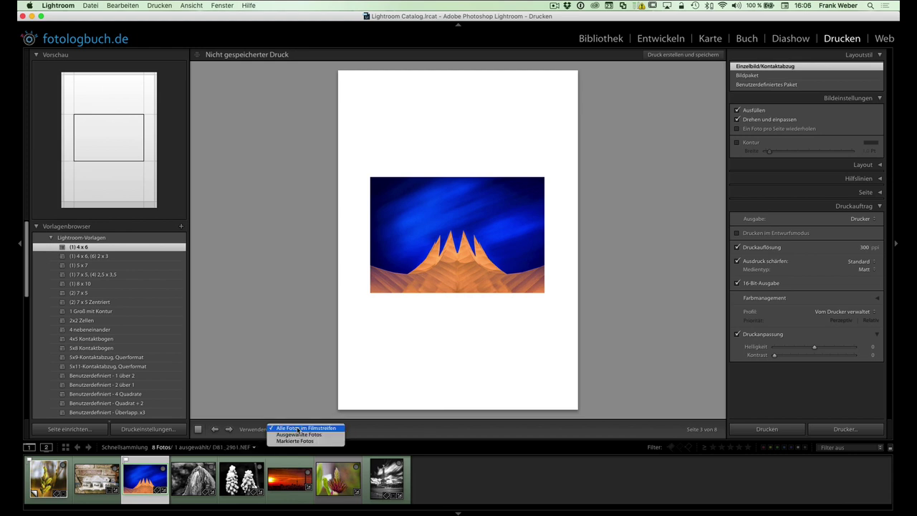
pyautogui.click(298, 434)
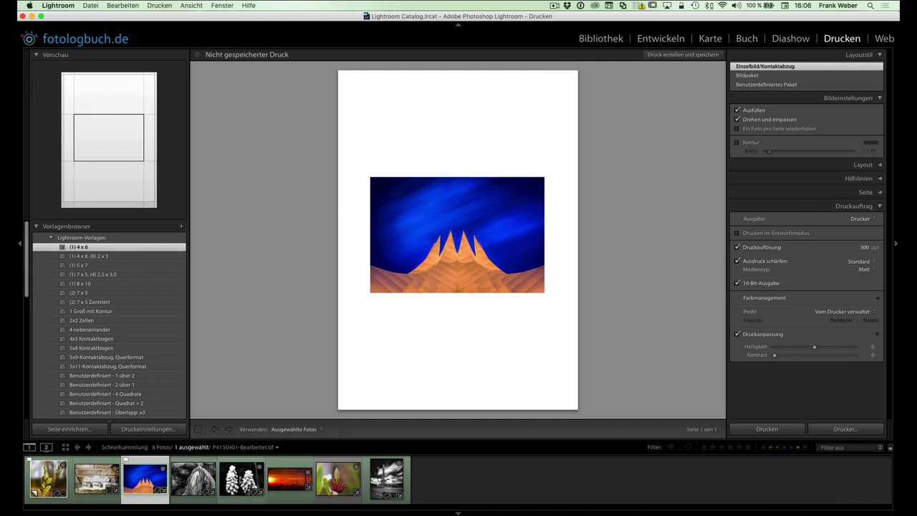
pyautogui.keyDown('super'); pyautogui.click(344, 481); pyautogui.keyUp('super')
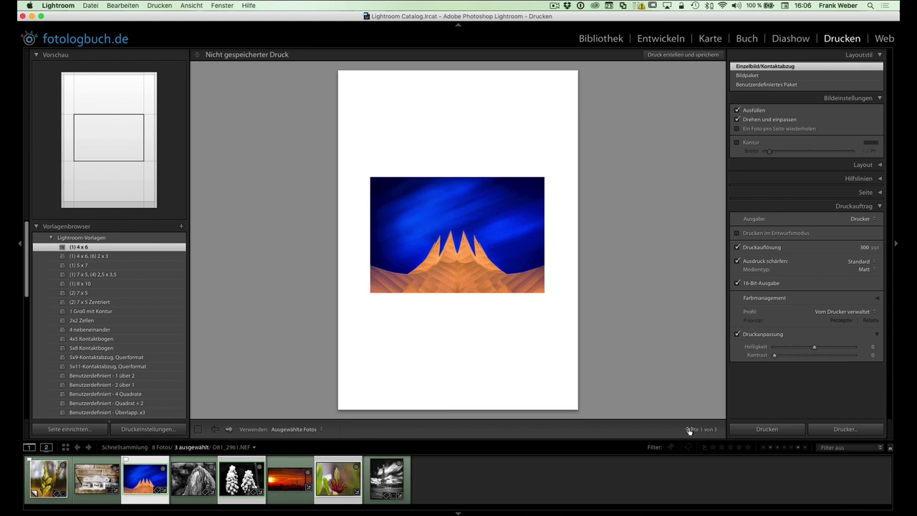
pyautogui.click(294, 429)
pyautogui.click(294, 434)
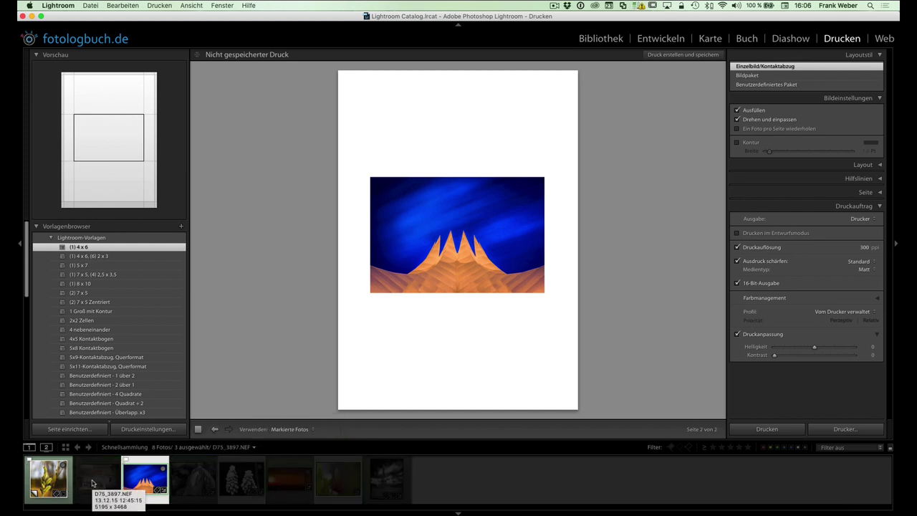
pyautogui.click(297, 429)
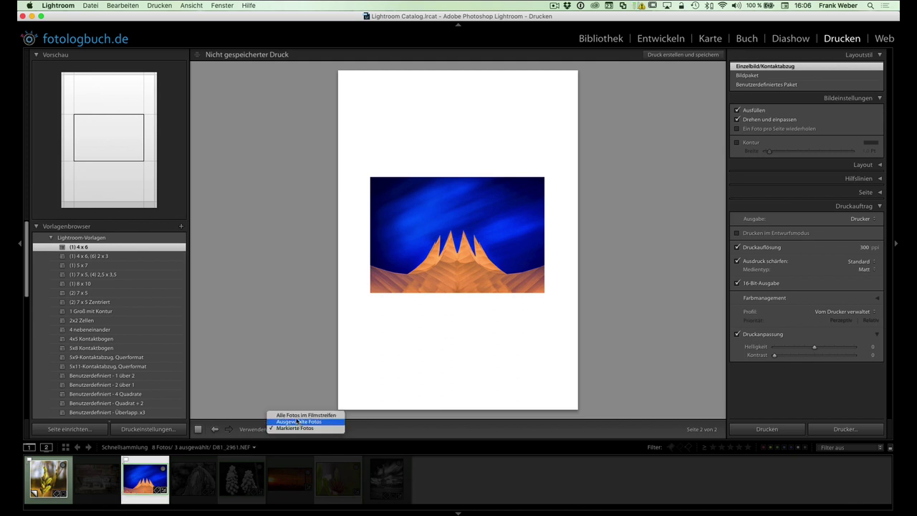
pyautogui.click(298, 422)
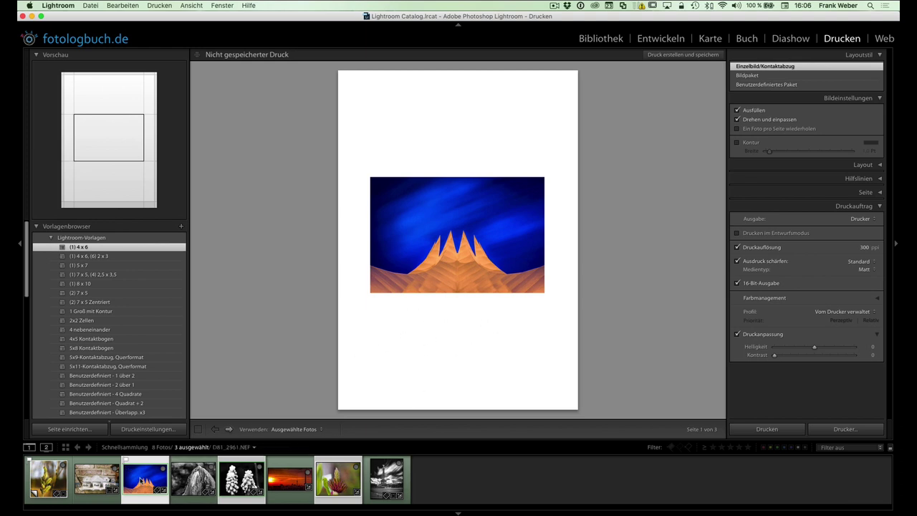
# Page through the flowers and green plant pages, then return to page 1 with the blue tent
pyautogui.click(246, 482)
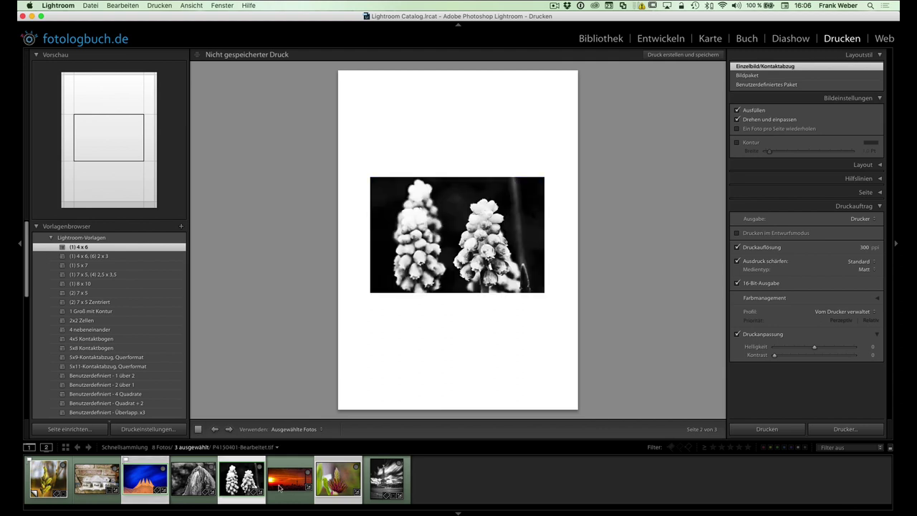
pyautogui.click(348, 484)
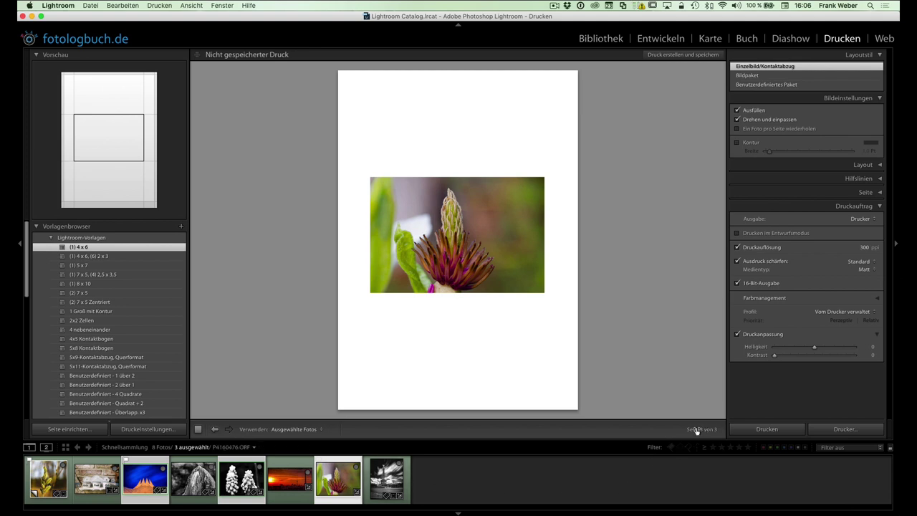
pyautogui.click(716, 432)
pyautogui.click(703, 431)
pyautogui.moveTo(704, 431); pyautogui.dragTo(694, 432)
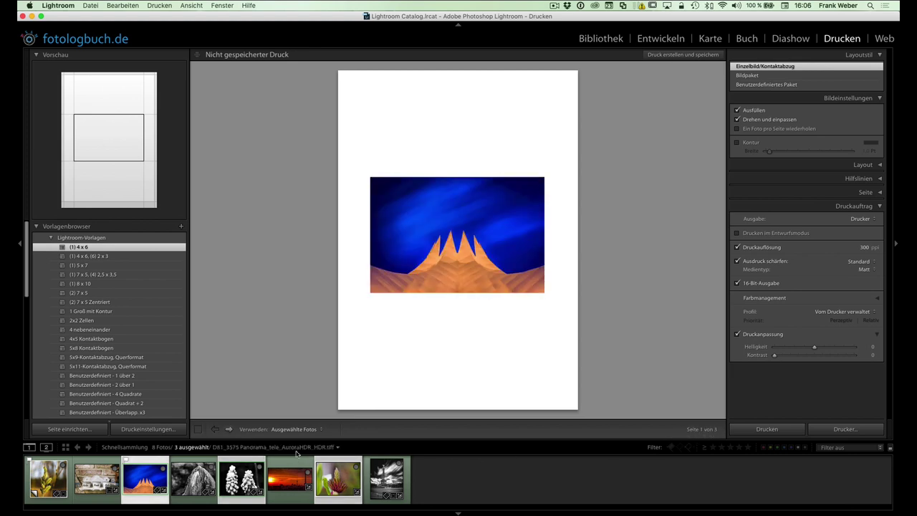
pyautogui.click(229, 429)
pyautogui.click(230, 430)
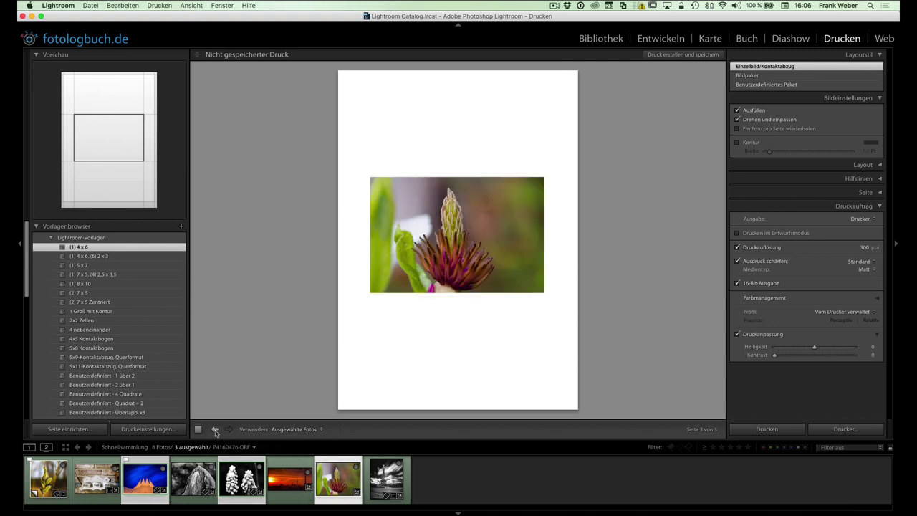
pyautogui.click(215, 429)
pyautogui.click(215, 430)
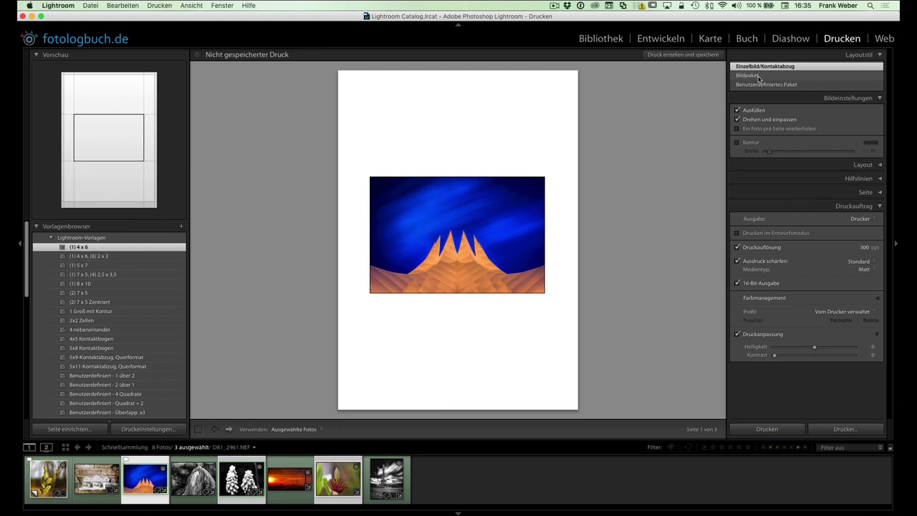
pyautogui.click(758, 77)
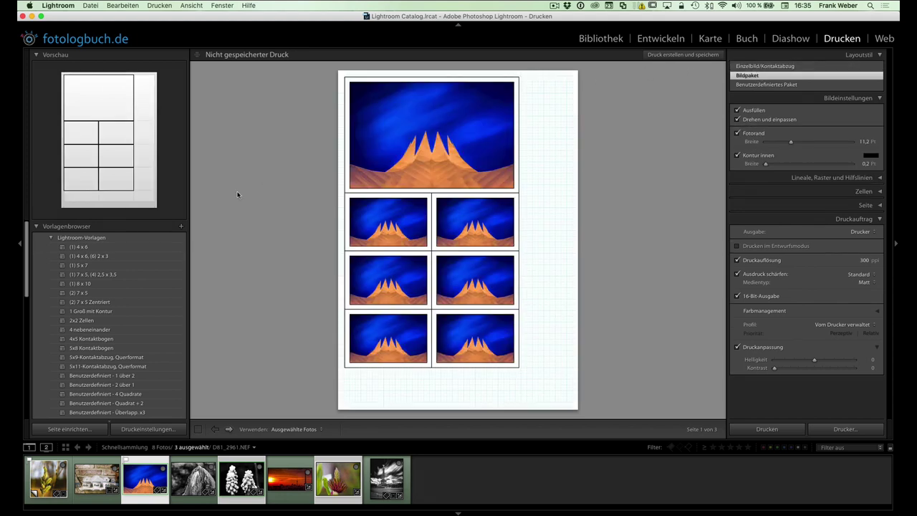
pyautogui.click(96, 276)
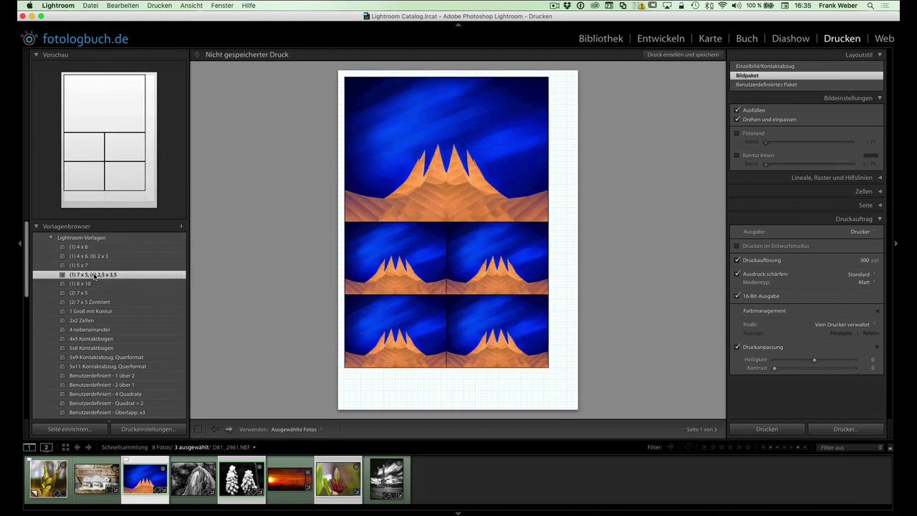
pyautogui.click(754, 66)
pyautogui.click(750, 75)
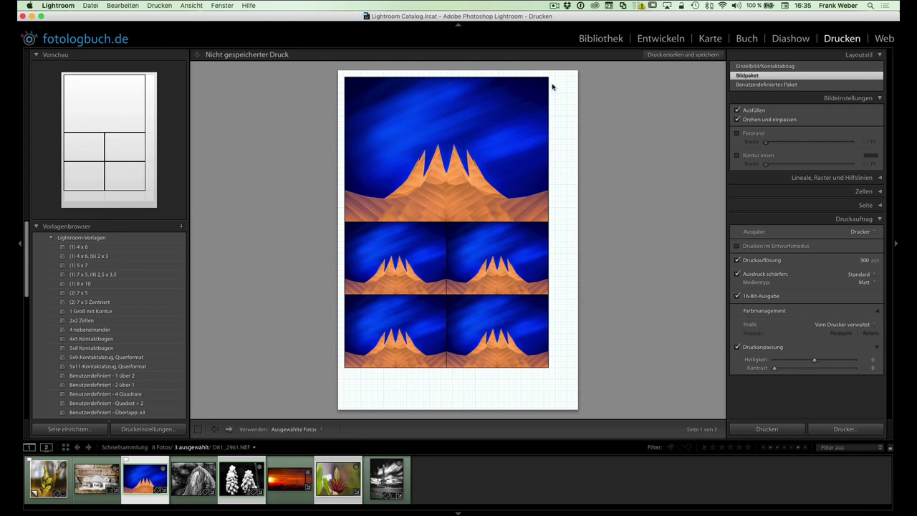
pyautogui.click(88, 247)
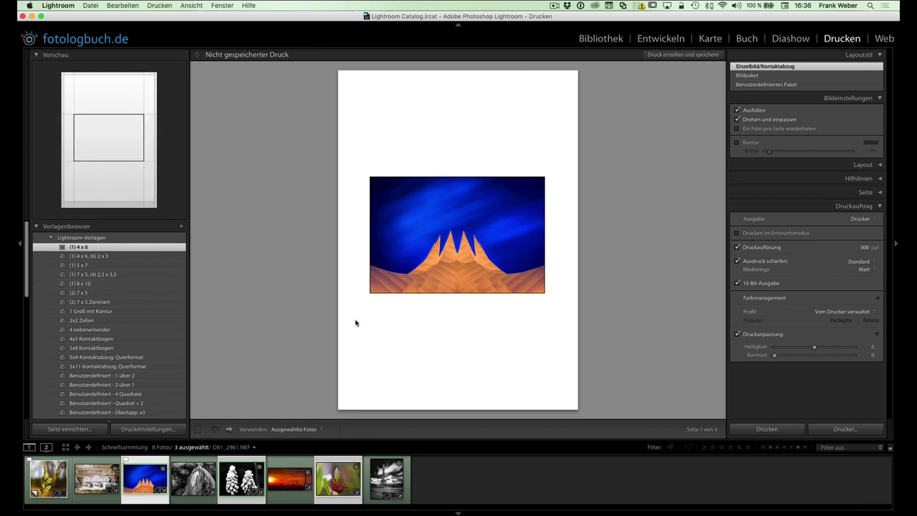
# Print only the B/W monument photo, testing Ausfüllen and Drehen und einpassen and reframing the statue
pyautogui.click(388, 477)
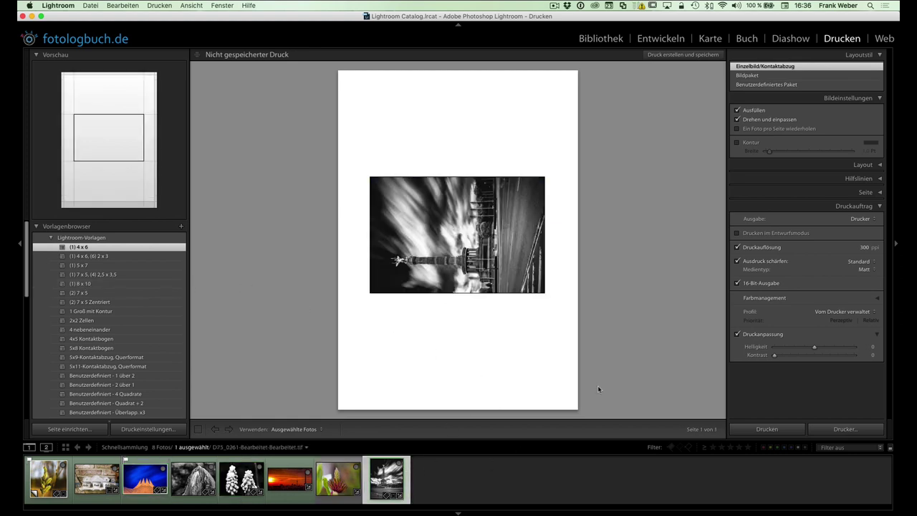
pyautogui.click(738, 110)
pyautogui.click(737, 119)
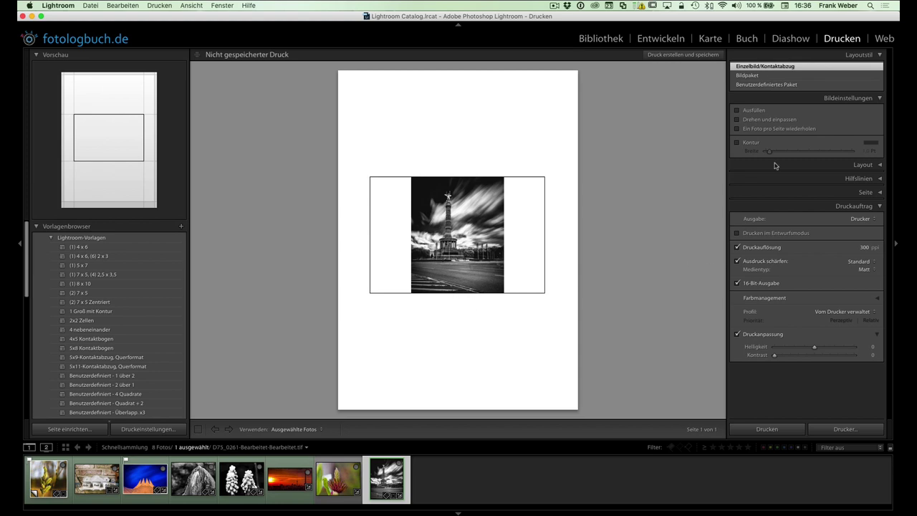
pyautogui.click(737, 111)
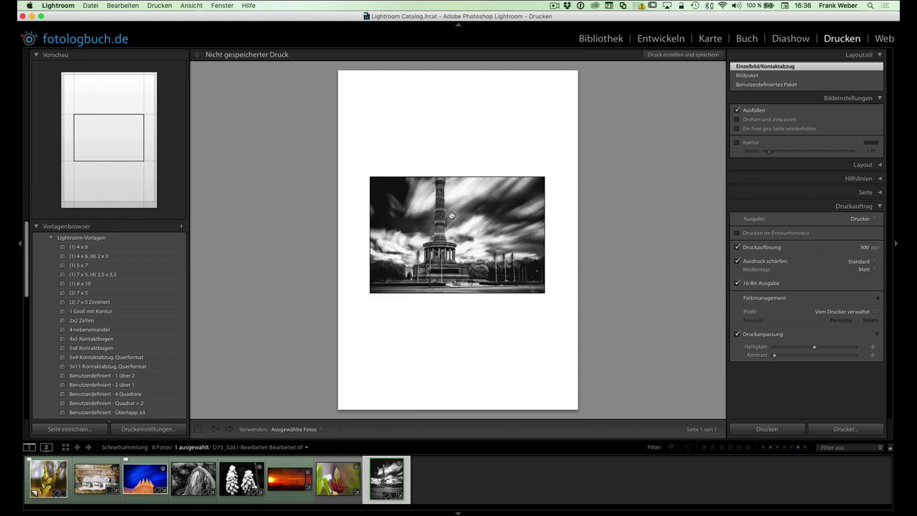
pyautogui.moveTo(456, 204)
pyautogui.mouseDown()
pyautogui.moveTo(454, 240)
pyautogui.moveTo(463, 217)
pyautogui.mouseUp()
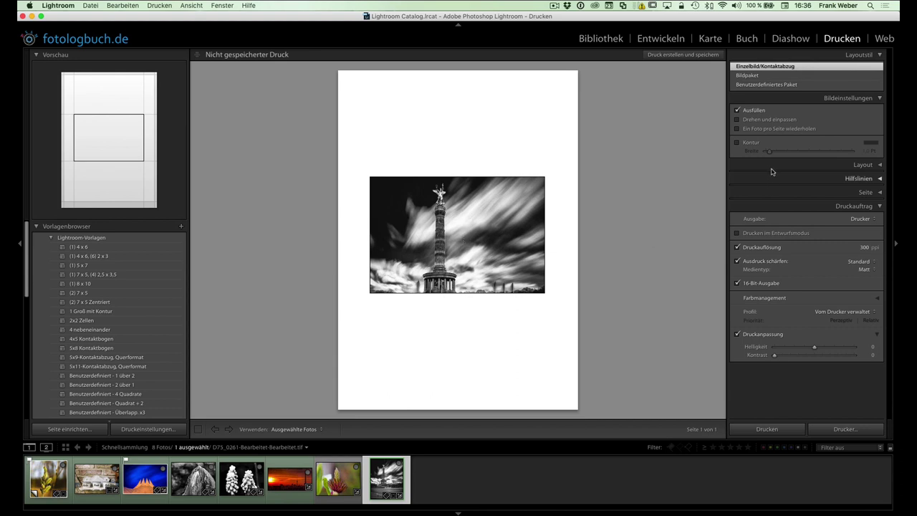
pyautogui.click(737, 119)
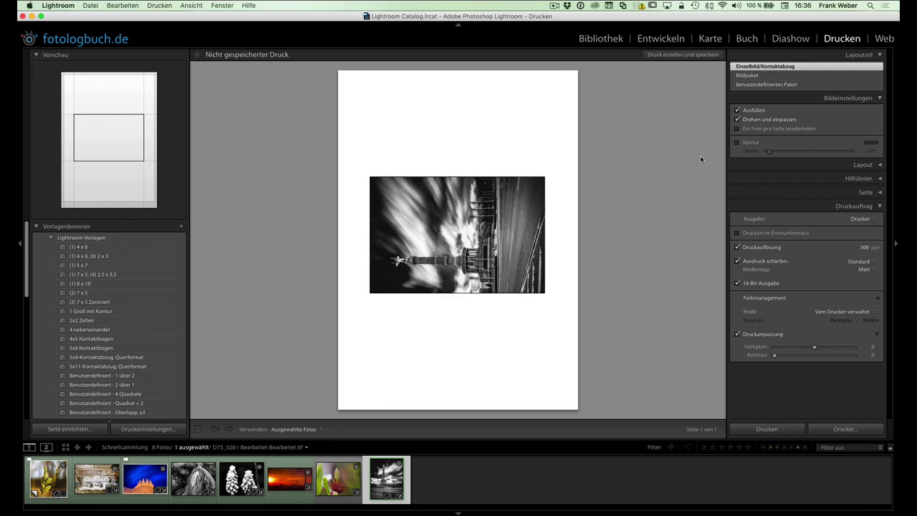
pyautogui.click(738, 111)
pyautogui.click(737, 111)
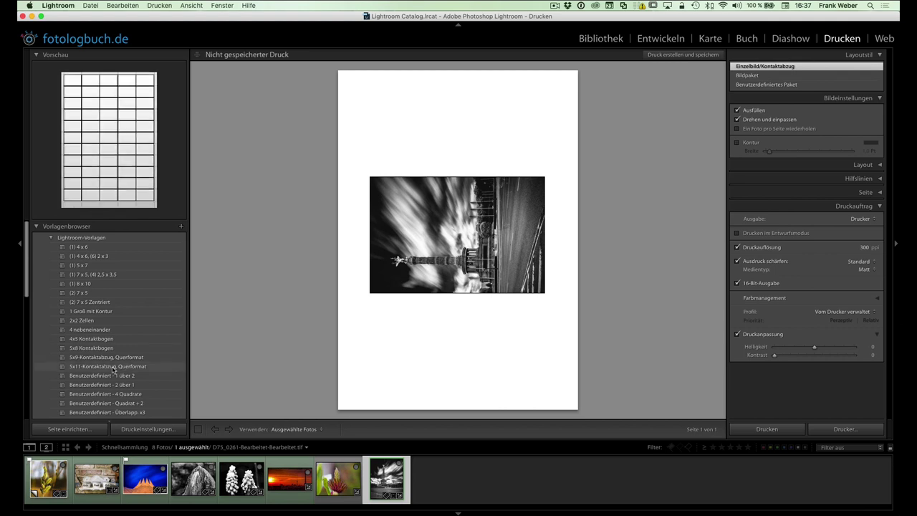
# Try the fill and rotate options on the green plant photo, then switch back to the monument
pyautogui.click(45, 481)
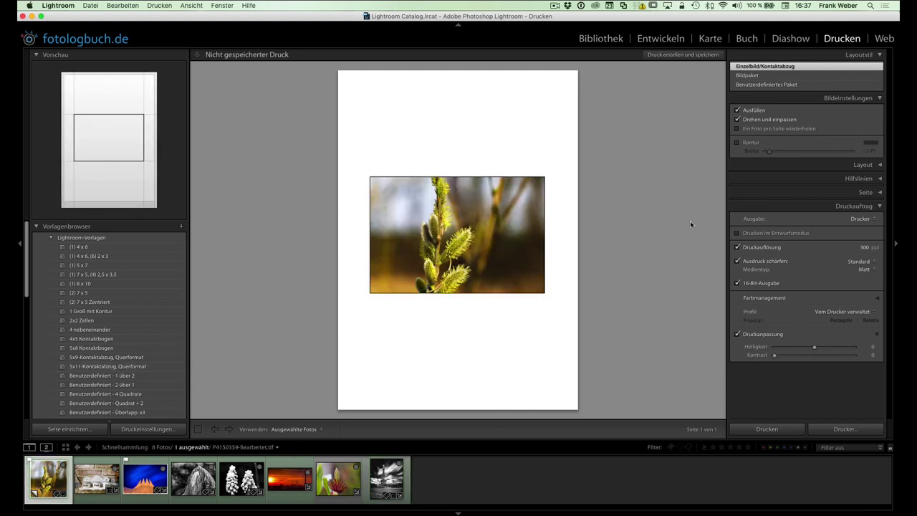
pyautogui.click(737, 110)
pyautogui.click(737, 119)
pyautogui.click(737, 120)
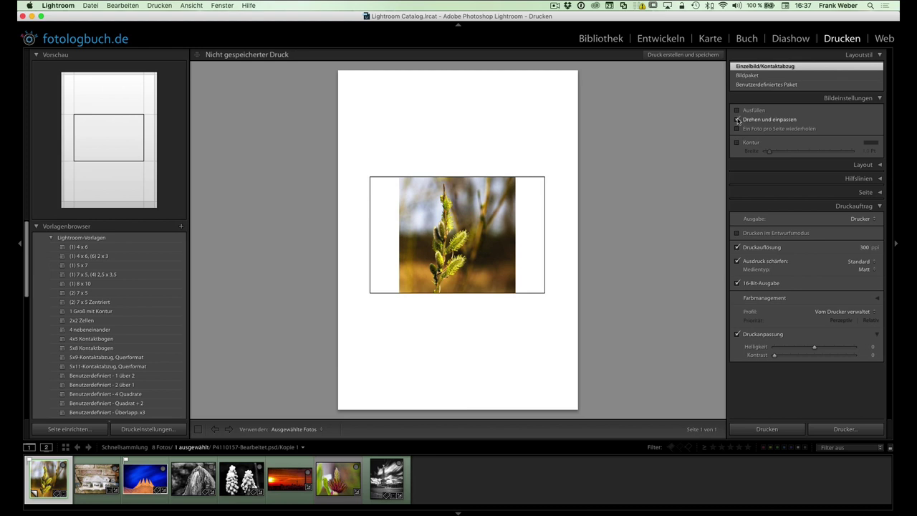
pyautogui.click(737, 120)
pyautogui.click(391, 475)
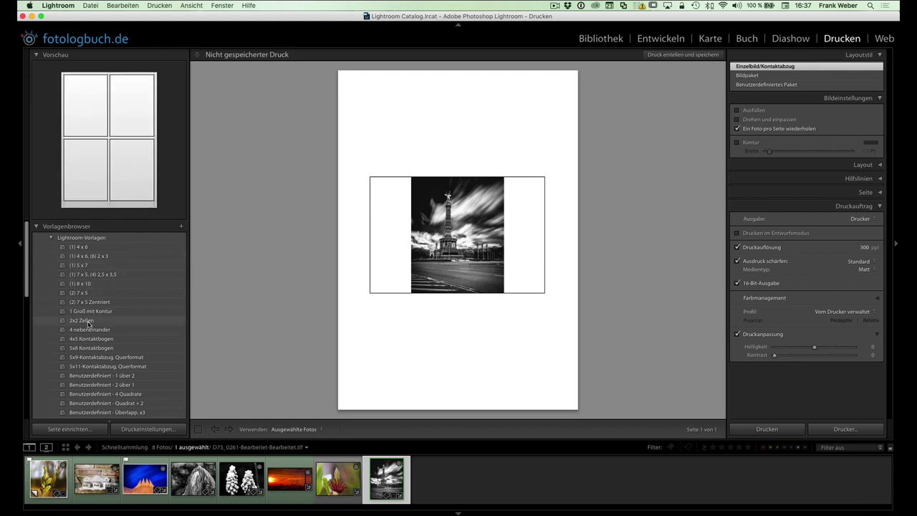
# Apply the 2x2 Zellen template with Ausfüllen on and drag to centre the monument in each cell
pyautogui.click(86, 320)
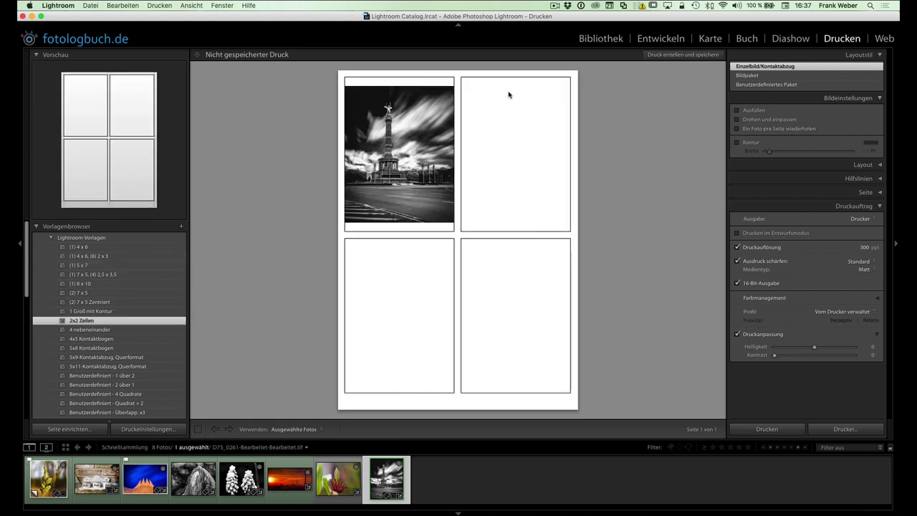
pyautogui.click(736, 111)
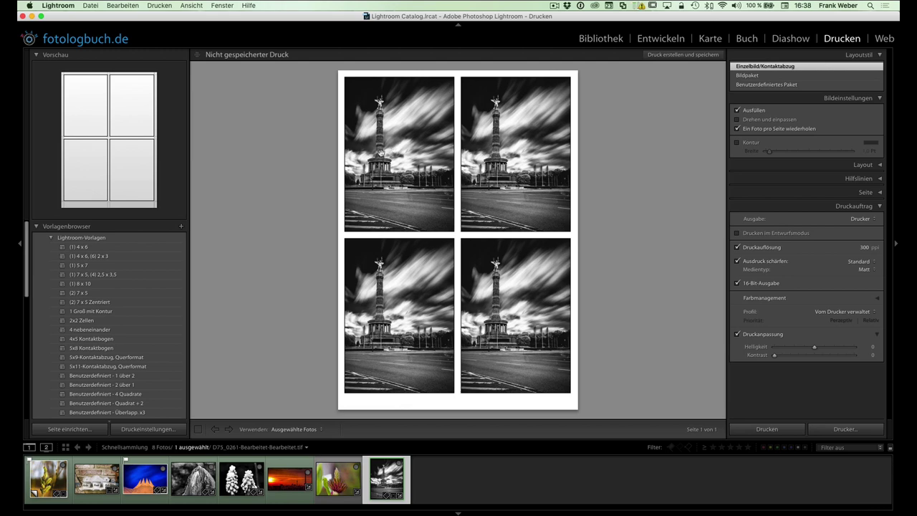
pyautogui.moveTo(387, 154); pyautogui.dragTo(405, 153)
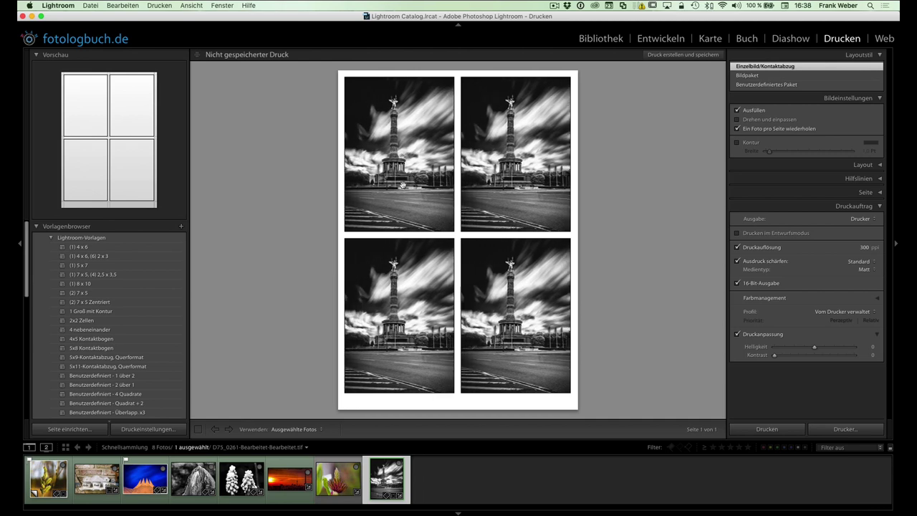
pyautogui.moveTo(531, 174); pyautogui.dragTo(521, 176)
# Turn on the Kontur stroke, widen it to 16.5 Pt, and try dark and light grey
pyautogui.click(739, 144)
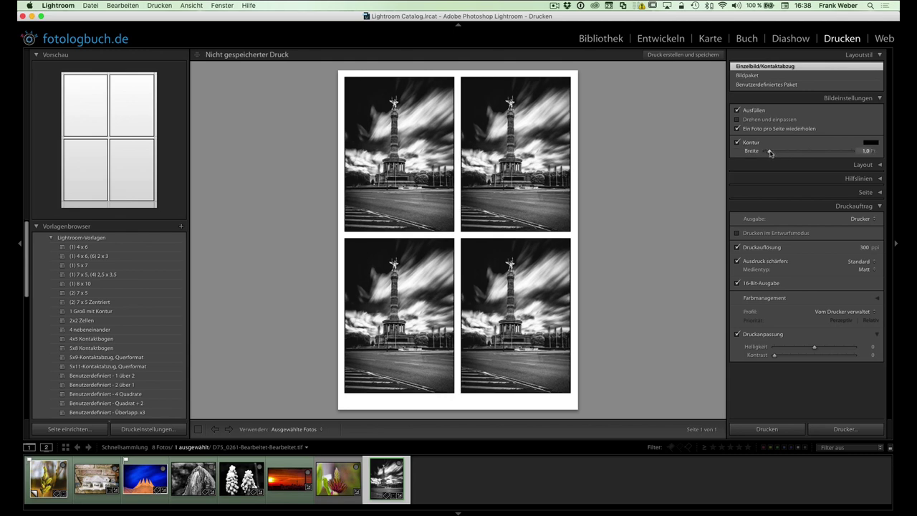
pyautogui.moveTo(769, 152); pyautogui.dragTo(837, 155)
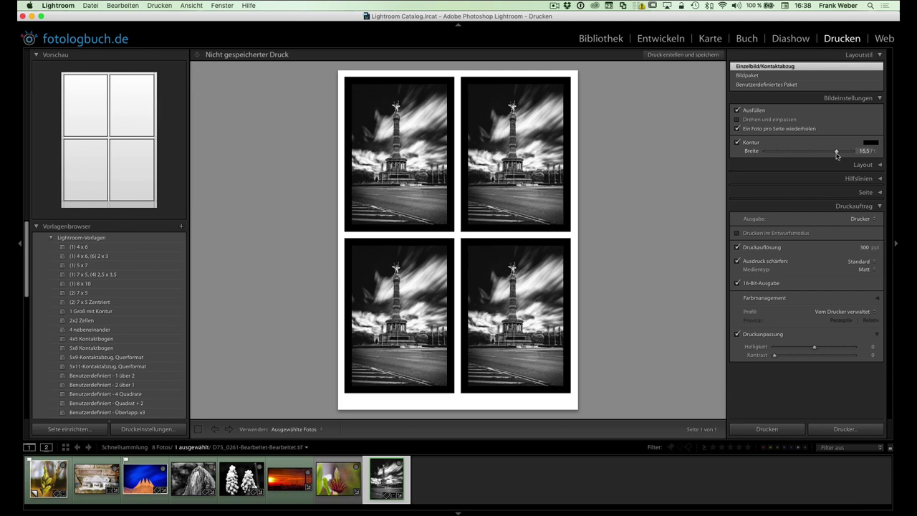
pyautogui.click(868, 145)
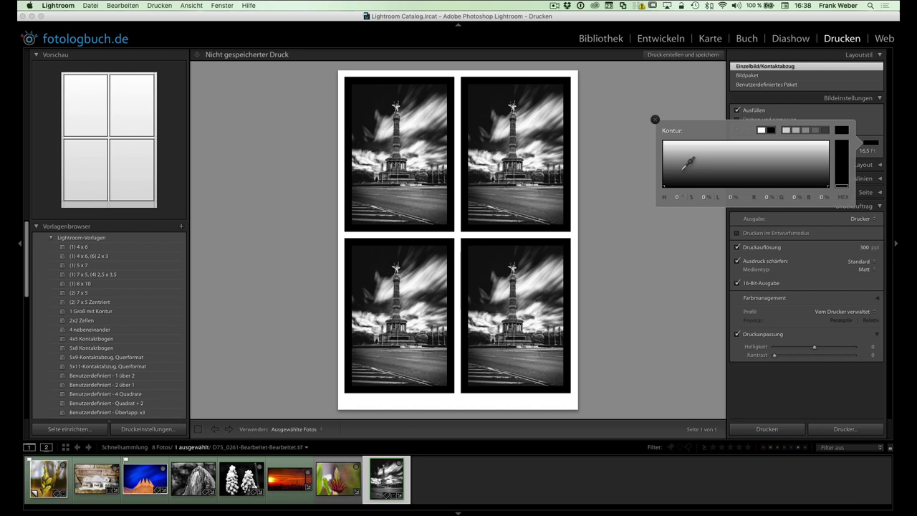
pyautogui.click(682, 154)
pyautogui.click(696, 174)
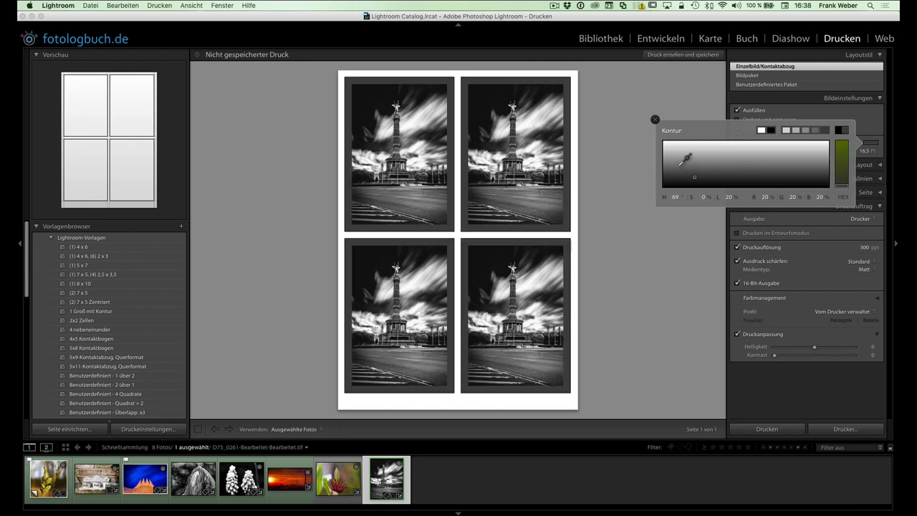
pyautogui.click(687, 156)
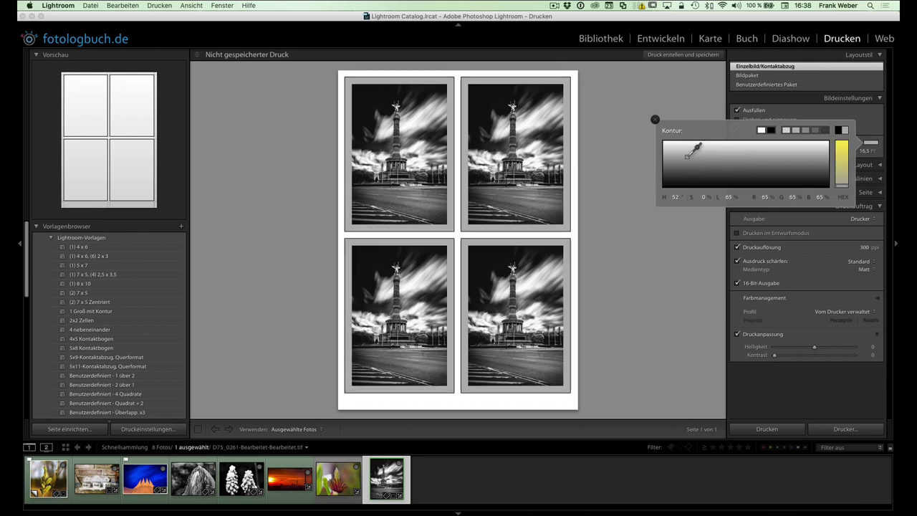
# Try blue-purple, green, grey, pink and dark red-brown stroke colours in the picker
pyautogui.click(848, 152)
pyautogui.click(714, 166)
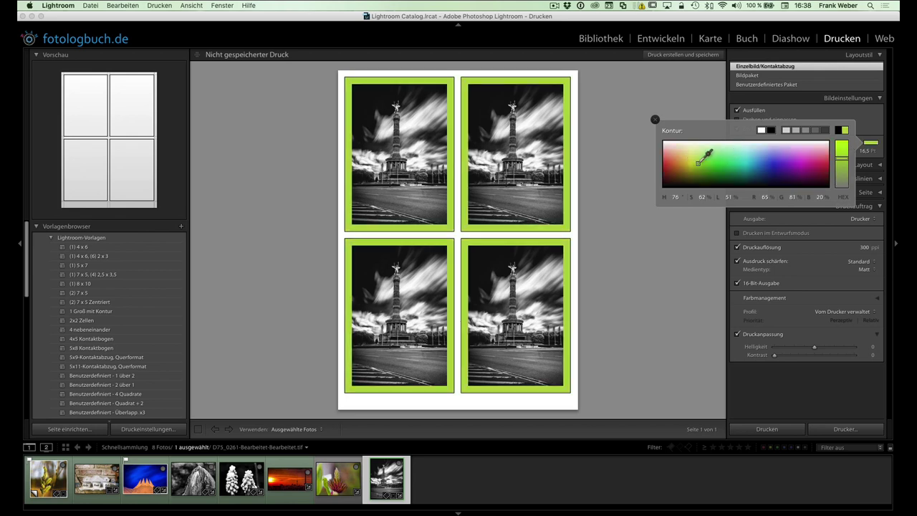
pyautogui.click(745, 161)
pyautogui.click(775, 160)
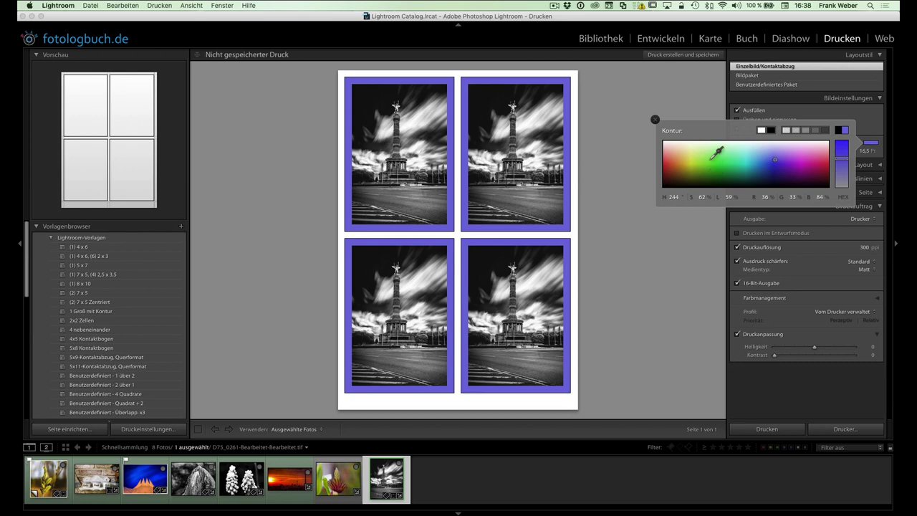
pyautogui.click(709, 160)
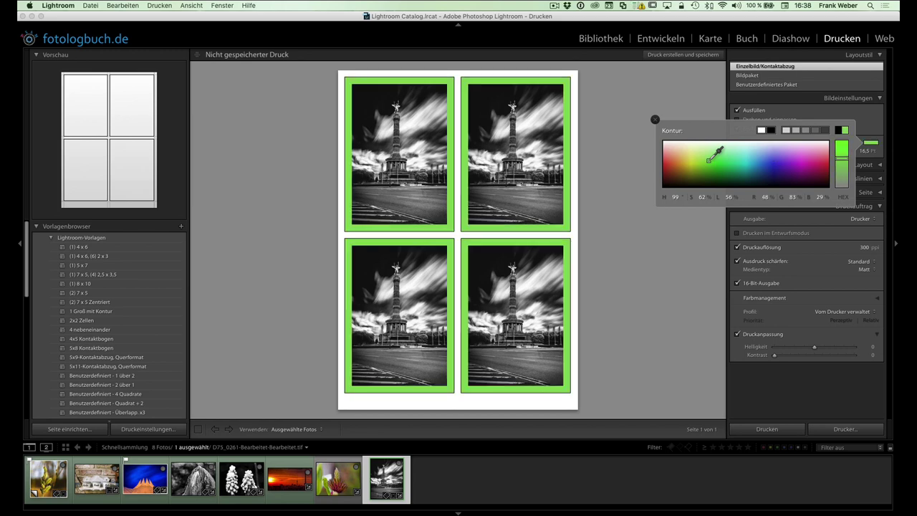
pyautogui.moveTo(719, 152); pyautogui.dragTo(501, 401)
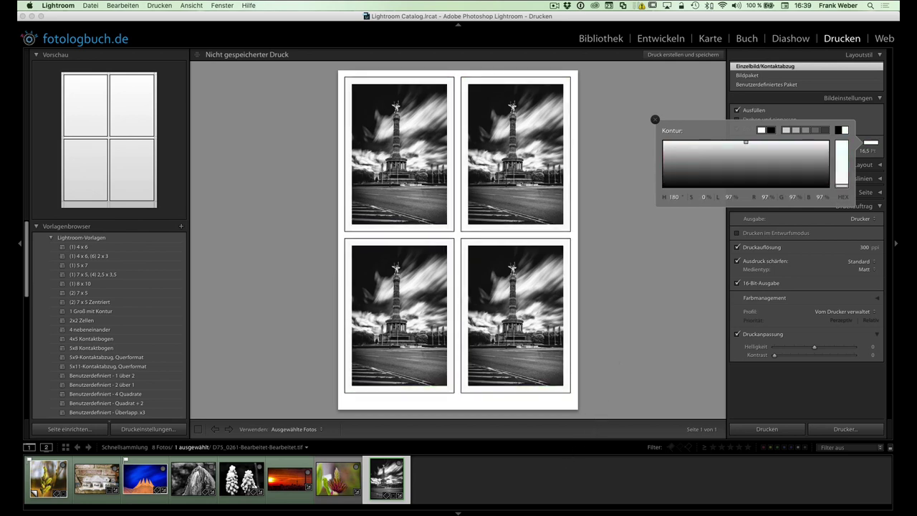
pyautogui.moveTo(841, 173); pyautogui.dragTo(841, 152)
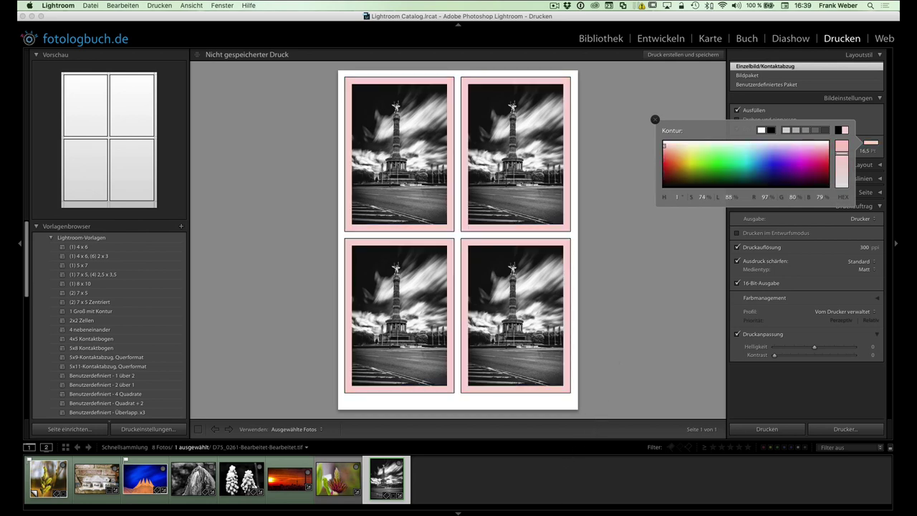
pyautogui.moveTo(664, 145)
pyautogui.mouseDown()
pyautogui.moveTo(664, 167)
pyautogui.moveTo(691, 173)
pyautogui.moveTo(683, 164)
pyautogui.moveTo(671, 173)
pyautogui.mouseUp()
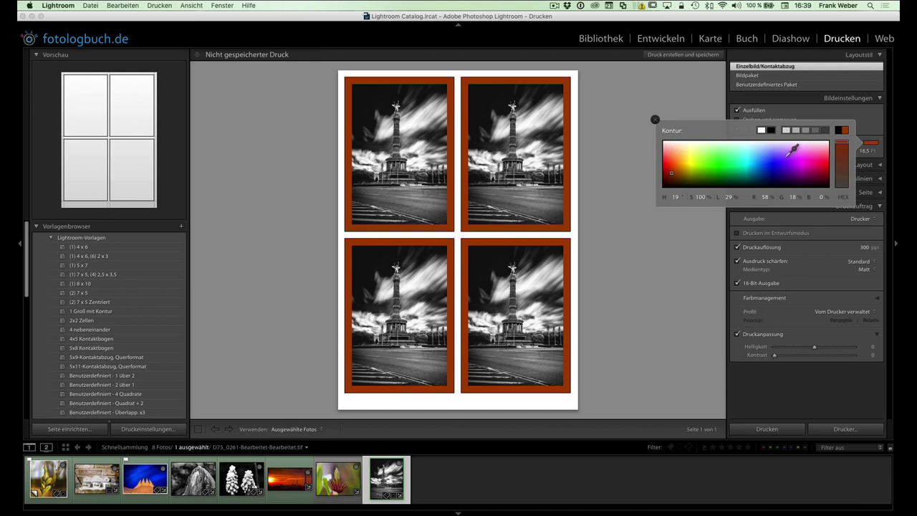
# Compare white and black strokes, settle on black, and close the colour picker
pyautogui.click(761, 131)
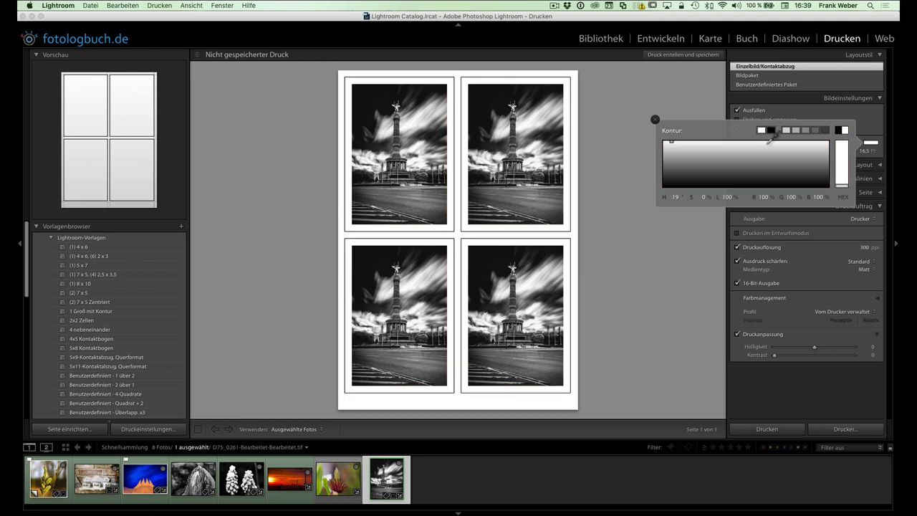
pyautogui.click(770, 129)
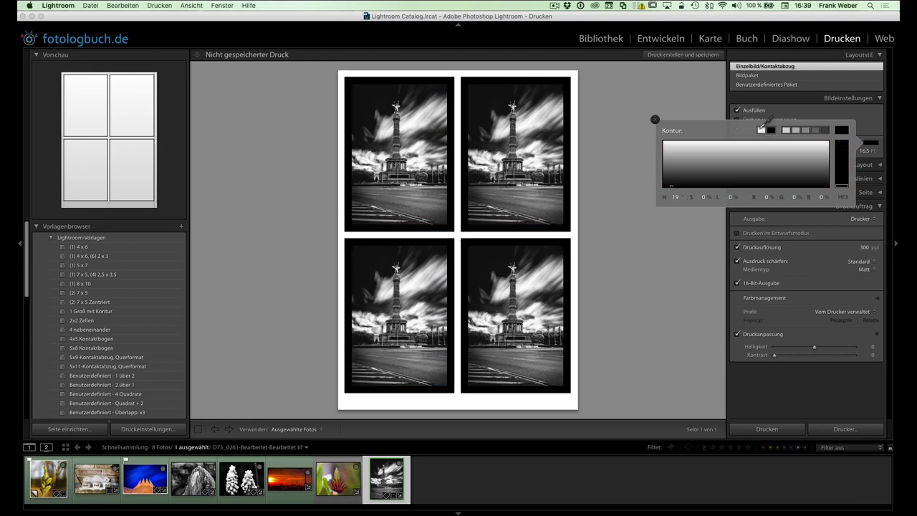
pyautogui.click(762, 129)
pyautogui.click(770, 130)
pyautogui.click(655, 119)
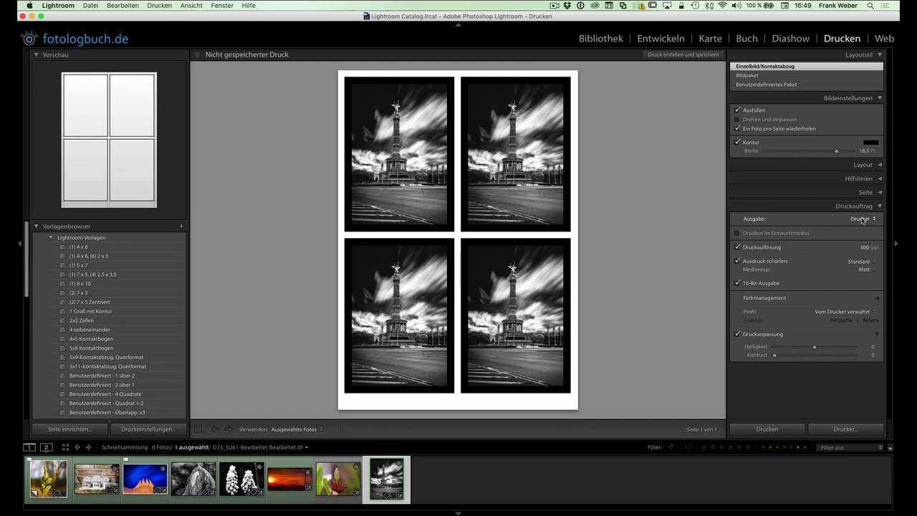
# Switch the Print Job output from the printer to JPEG-Datei
pyautogui.click(861, 220)
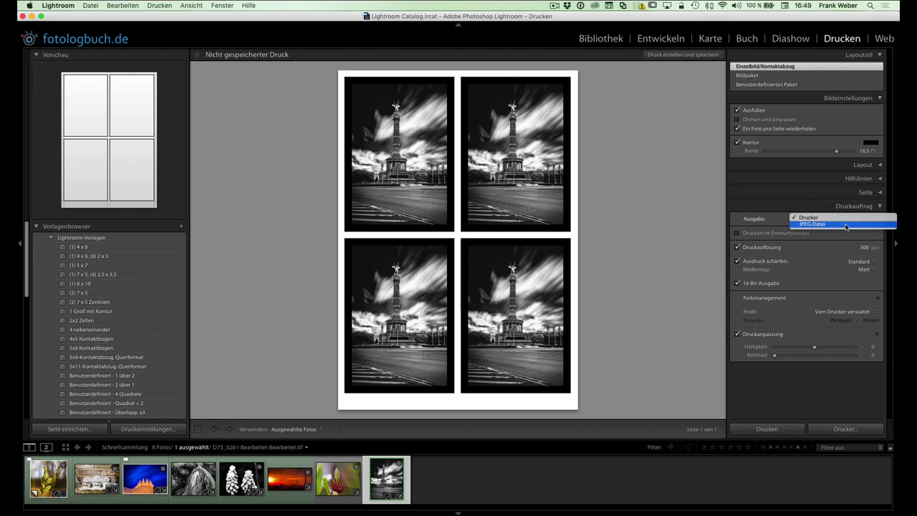
pyautogui.click(846, 224)
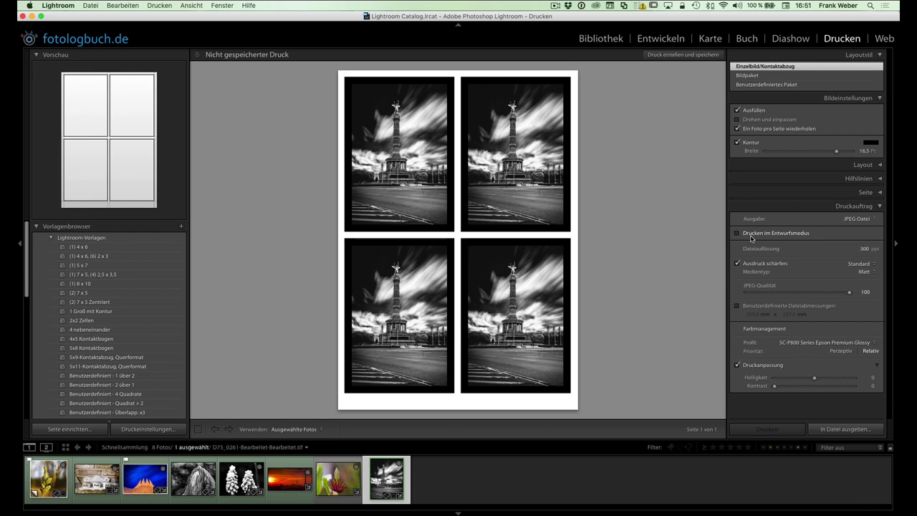
pyautogui.click(749, 237)
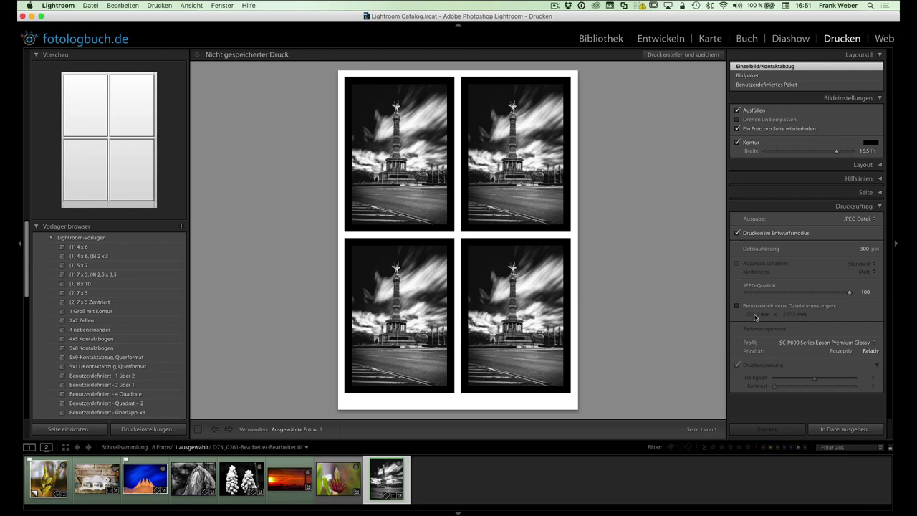
pyautogui.click(738, 232)
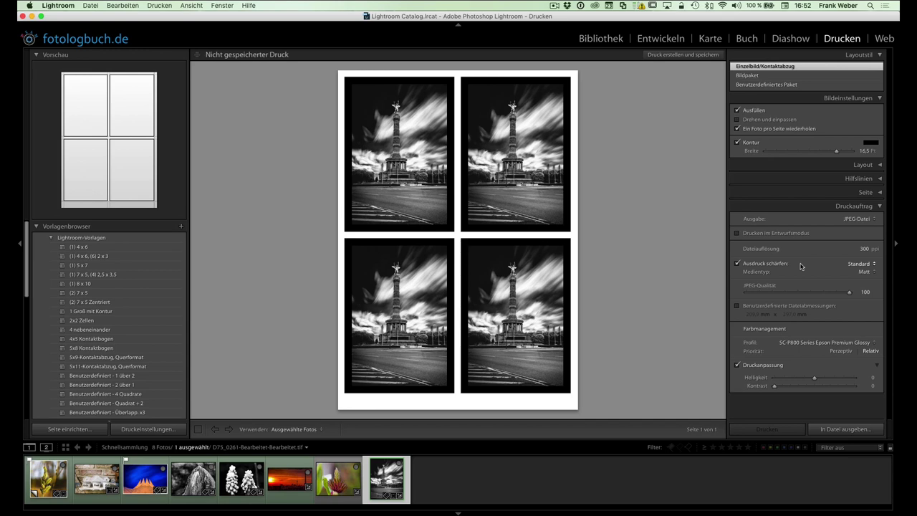
pyautogui.click(855, 264)
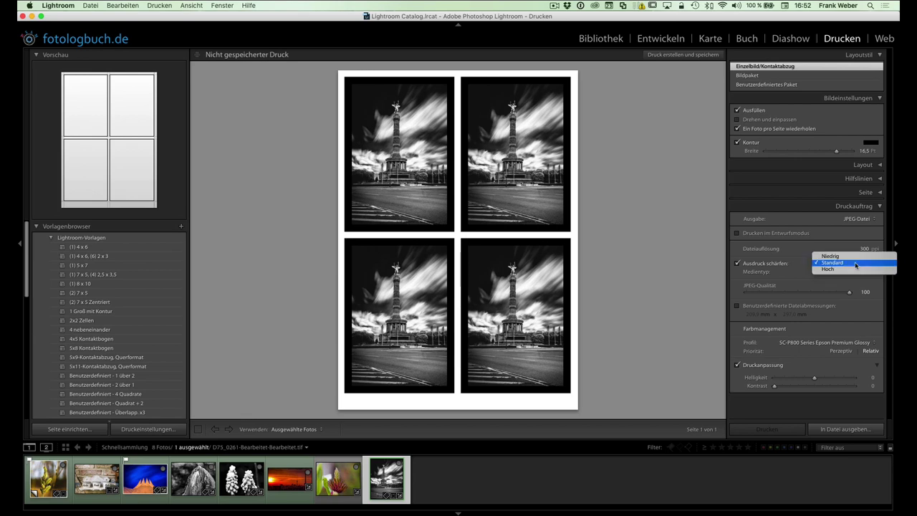
pyautogui.click(854, 264)
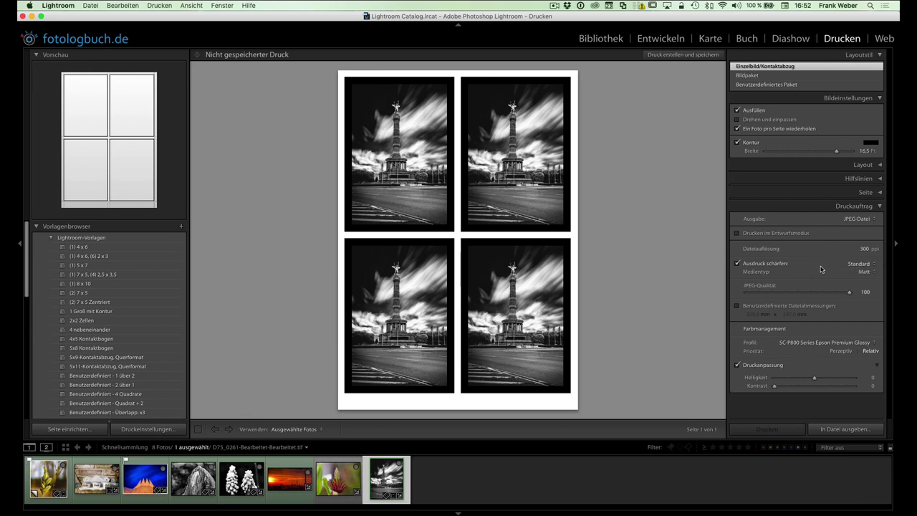
pyautogui.click(859, 264)
pyautogui.click(847, 270)
pyautogui.click(856, 265)
pyautogui.click(819, 271)
pyautogui.click(866, 272)
pyautogui.click(848, 278)
pyautogui.click(864, 272)
pyautogui.click(836, 265)
pyautogui.click(865, 264)
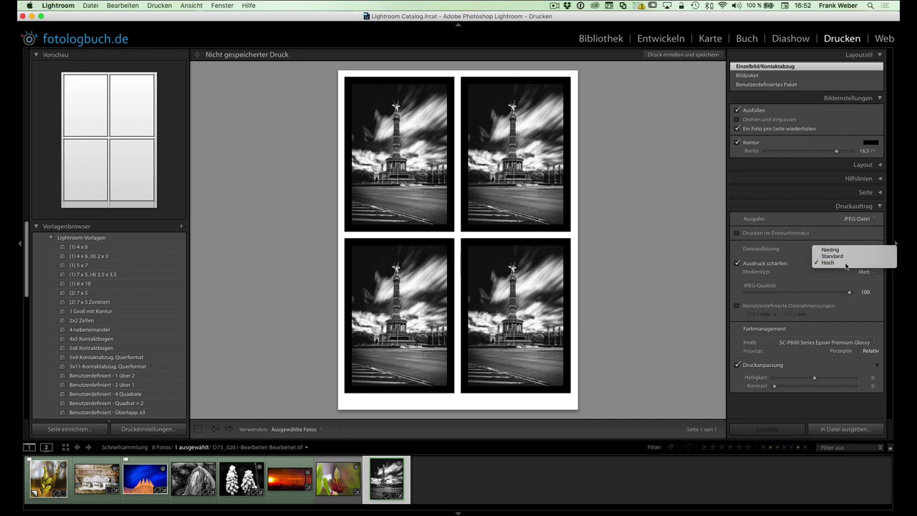
pyautogui.click(850, 256)
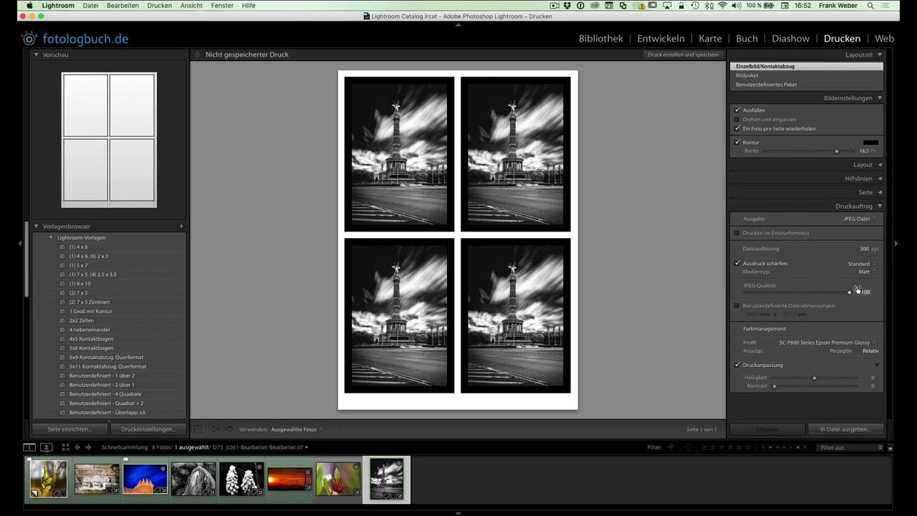
pyautogui.moveTo(849, 293)
pyautogui.mouseDown()
pyautogui.moveTo(822, 294)
pyautogui.moveTo(860, 293)
pyautogui.mouseUp()
# Enable Custom File Dimensions so the JPEG comes out at 209.9 × 297.0 mm
pyautogui.click(788, 307)
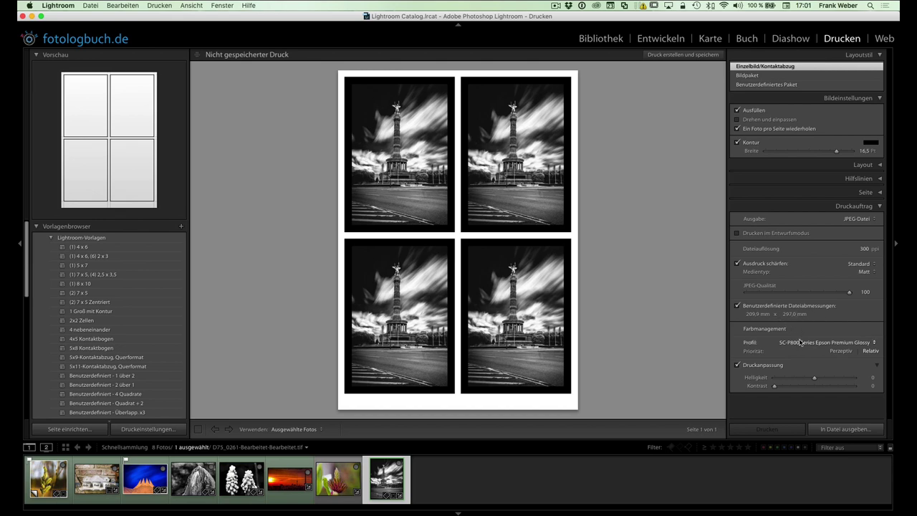
# Browse the colour profile choices, then cancel to keep the SC-P800 Series Epson Premium Glossy profile
pyautogui.click(799, 342)
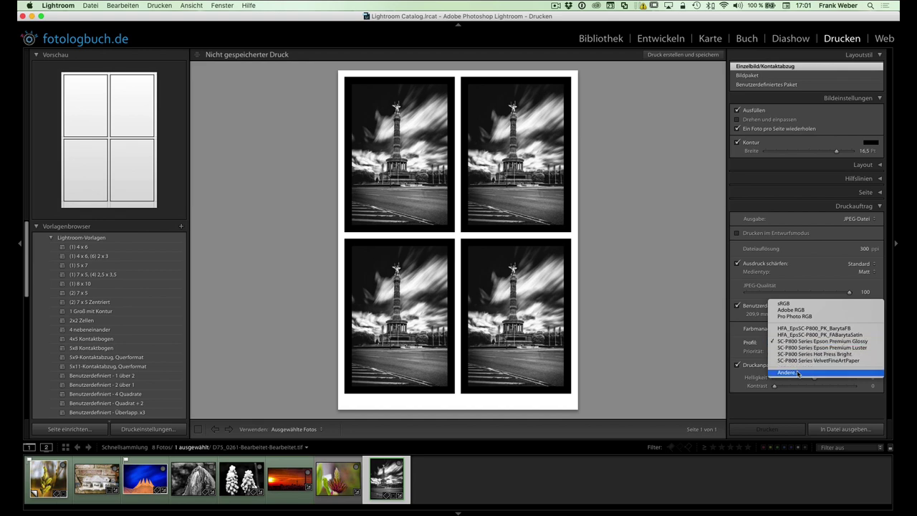
pyautogui.click(797, 373)
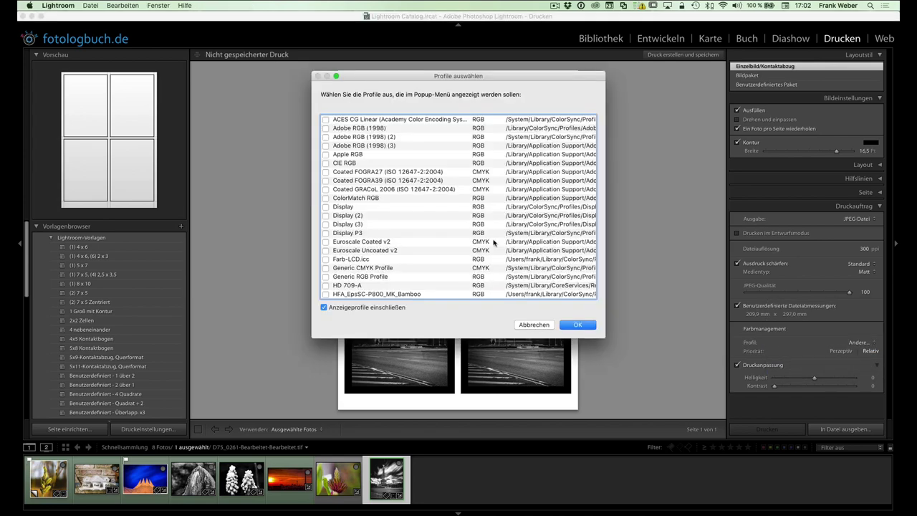
pyautogui.scroll(-10, 358, 229)
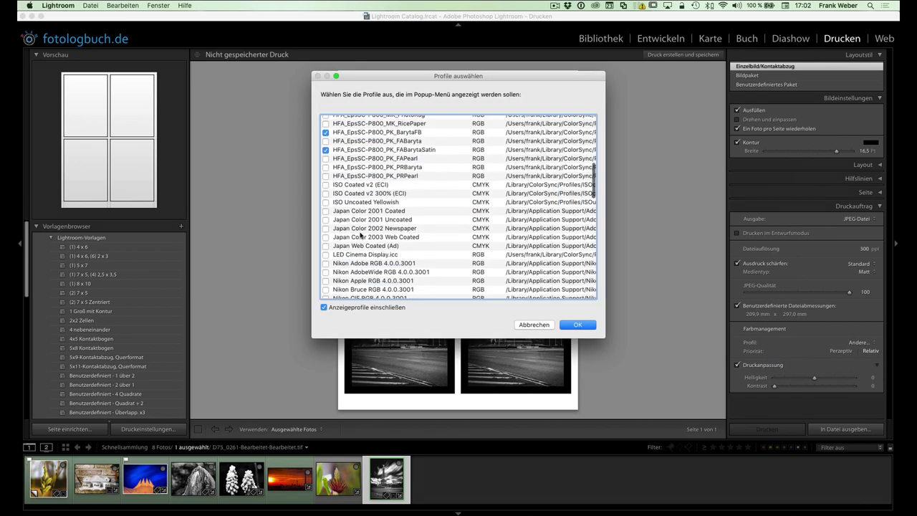
pyautogui.scroll(-10, 362, 234)
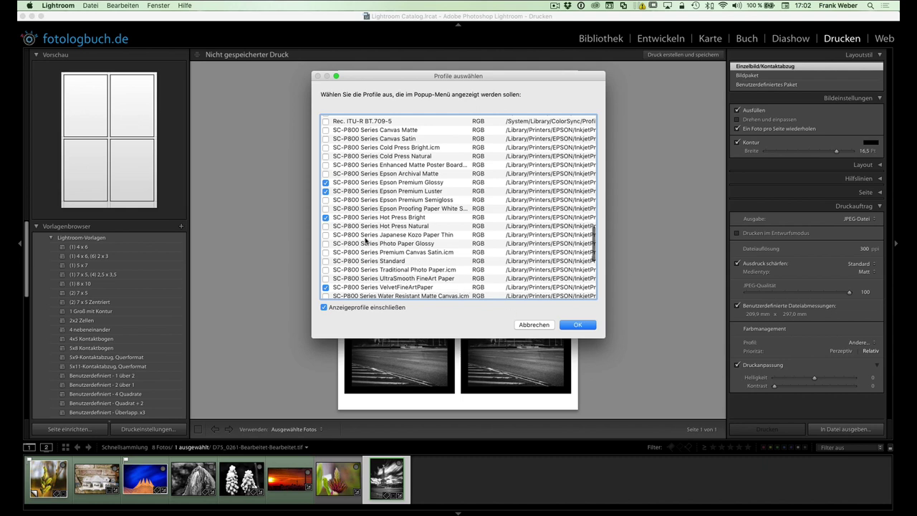
pyautogui.click(533, 325)
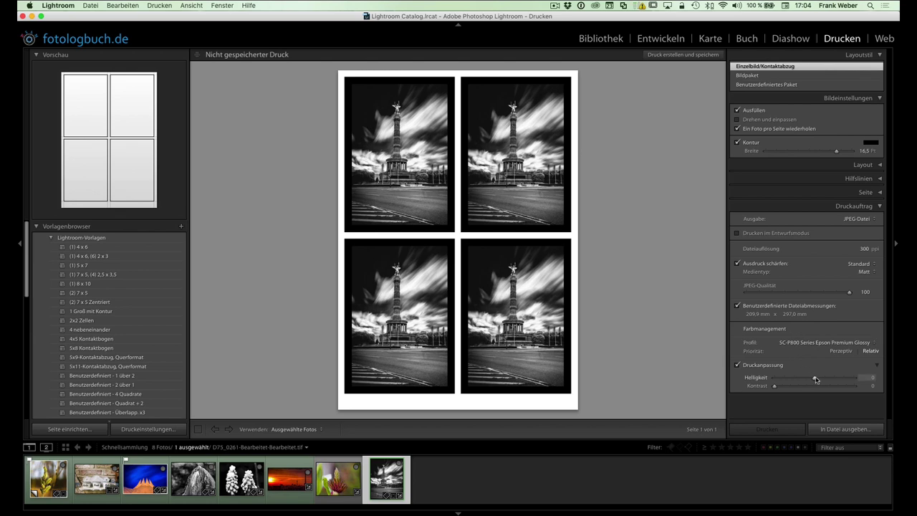
# Drag the Druckanpassung Helligkeit slider from 0 down to −19
pyautogui.moveTo(814, 379); pyautogui.dragTo(807, 380)
pyautogui.click(828, 429)
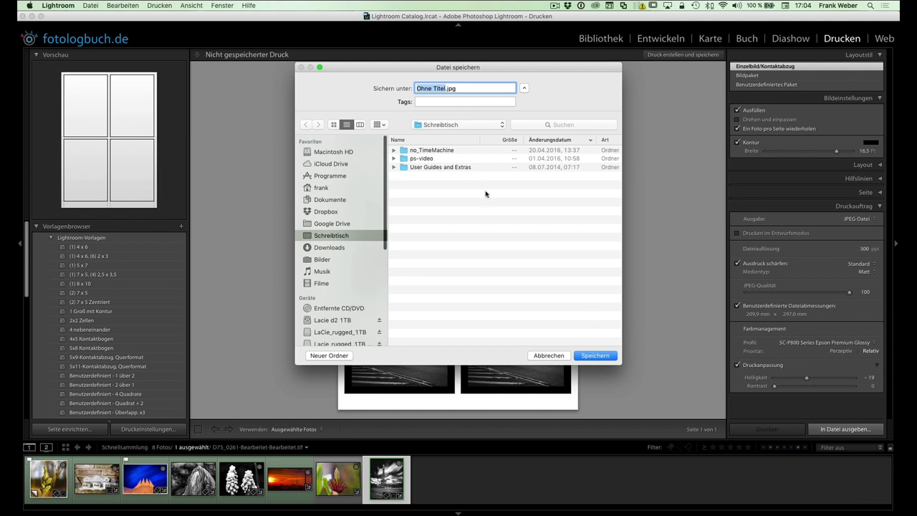
pyautogui.click(549, 355)
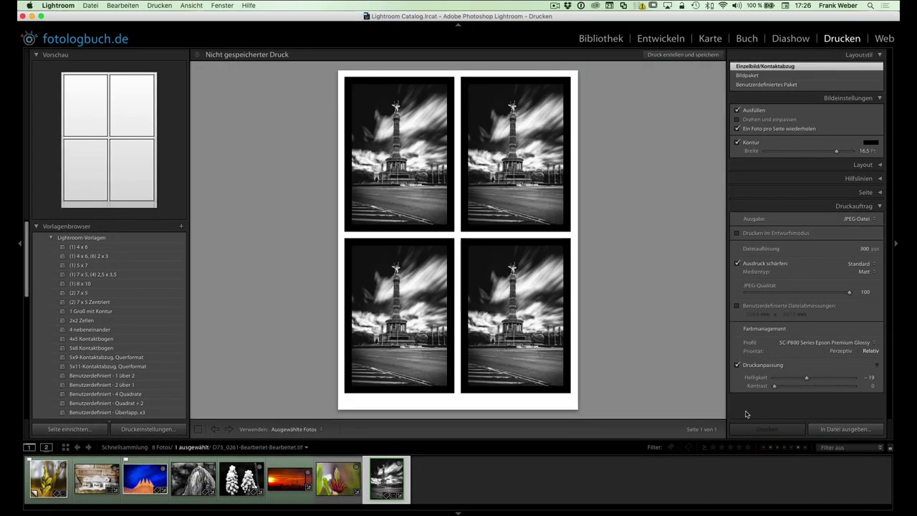
# Switch Ausgabe from JPEG file to Drucker, keeping Druckauflösung on at 300 ppi
pyautogui.click(859, 218)
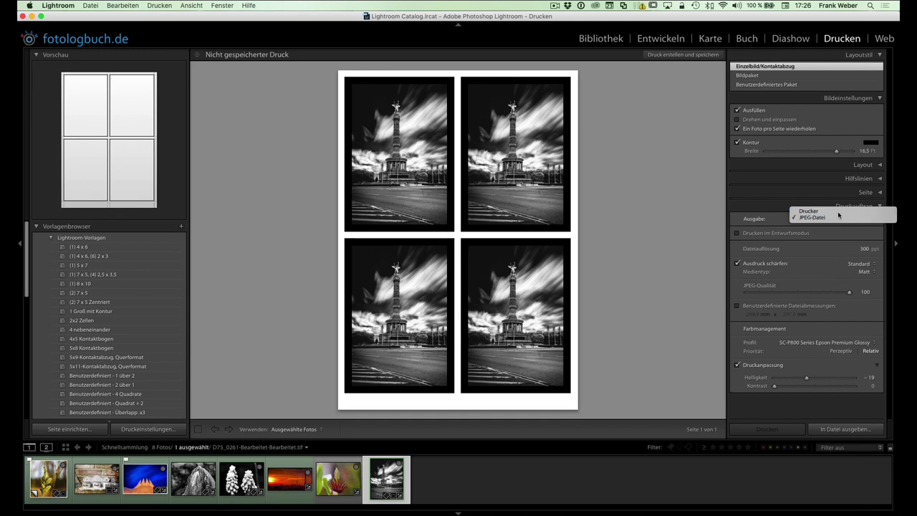
pyautogui.click(834, 211)
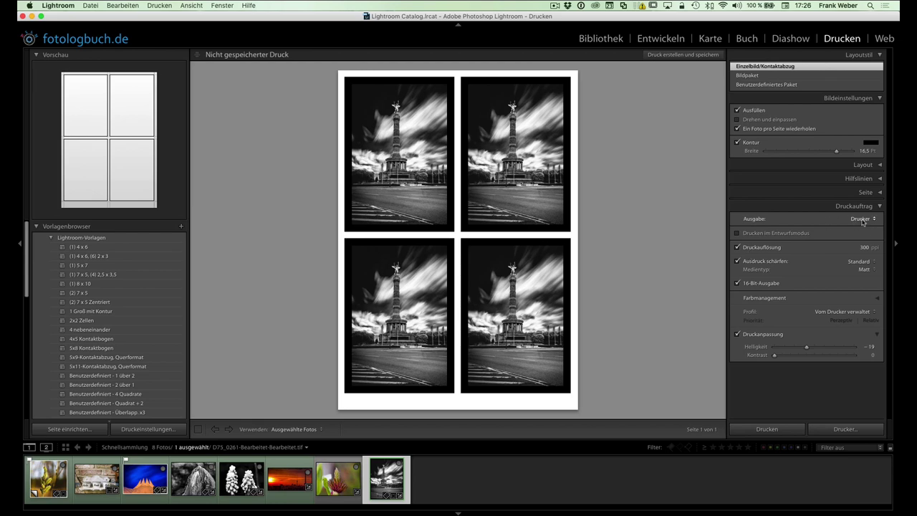
pyautogui.click(737, 247)
pyautogui.click(739, 248)
pyautogui.click(836, 312)
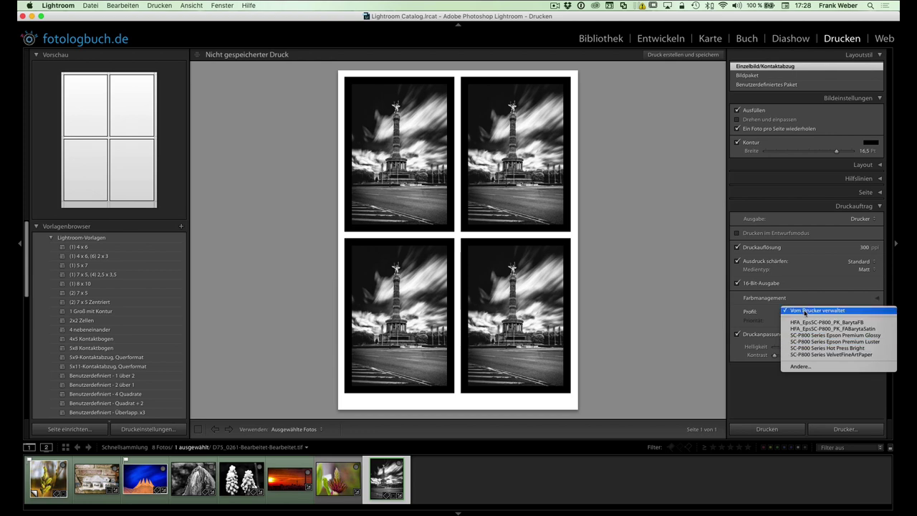
pyautogui.click(805, 312)
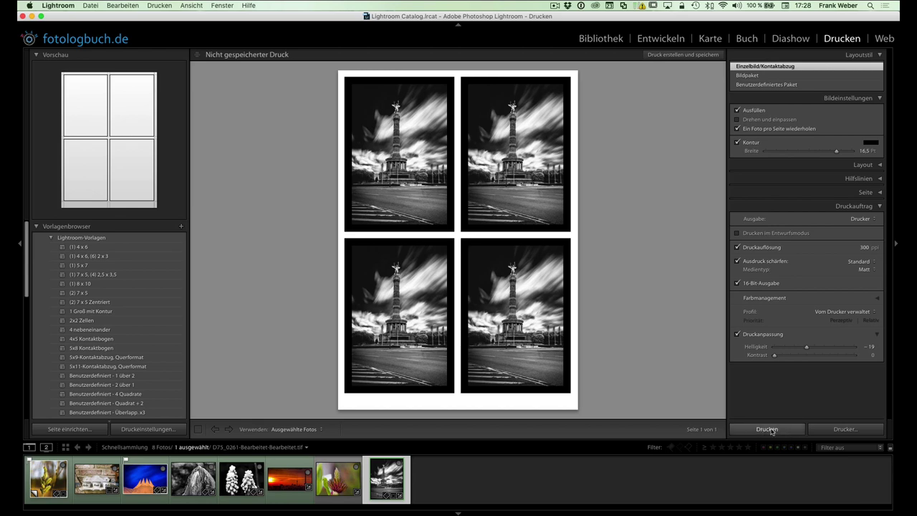
# Open the system print dialog and set Farbanpassung to EPSON colour matching
pyautogui.click(854, 429)
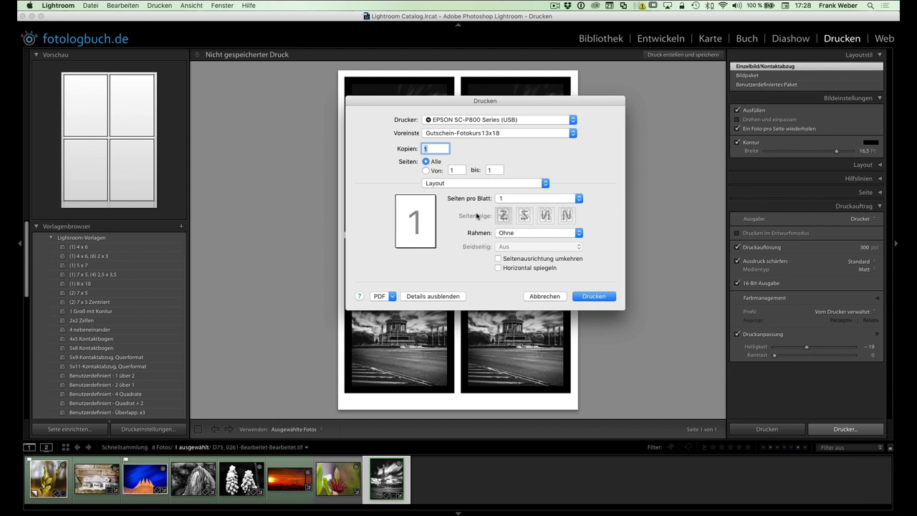
pyautogui.click(454, 185)
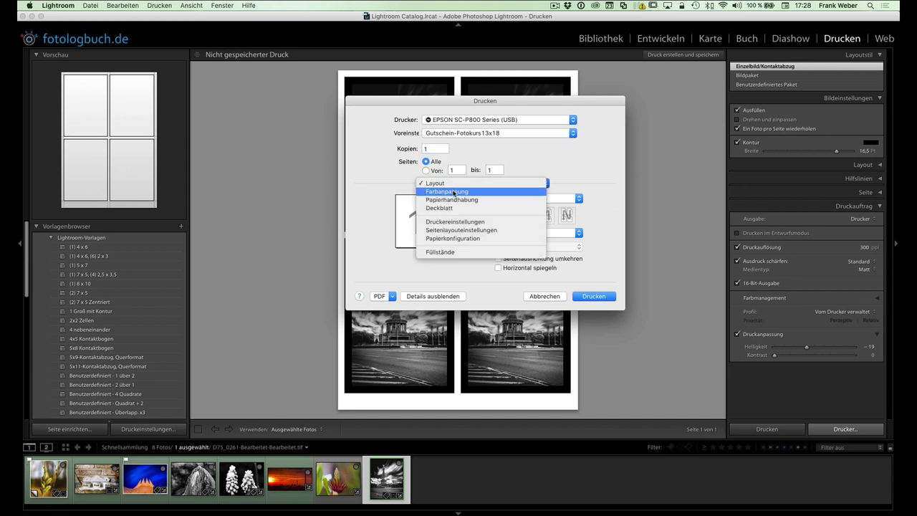
pyautogui.click(454, 192)
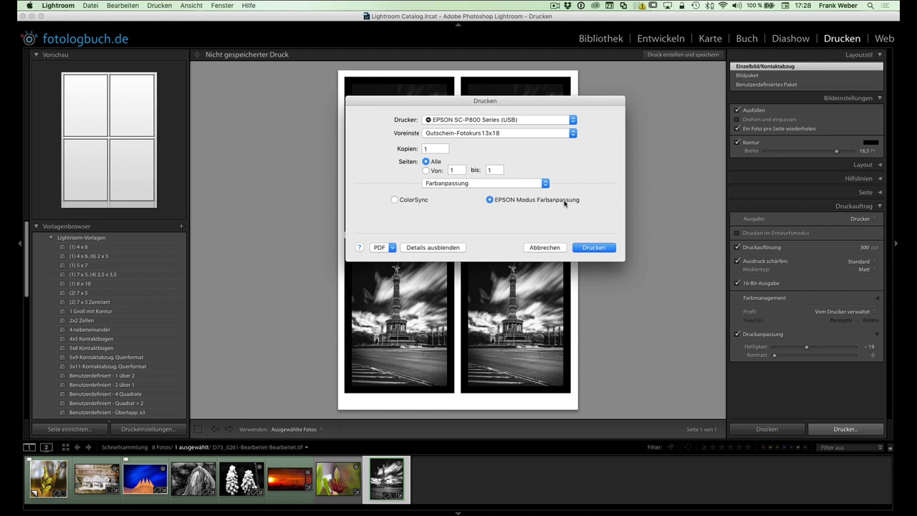
pyautogui.click(395, 199)
pyautogui.click(490, 200)
# Check Papierhandhabung, leaving the destination paper size at DIN A4
pyautogui.click(482, 185)
pyautogui.click(476, 192)
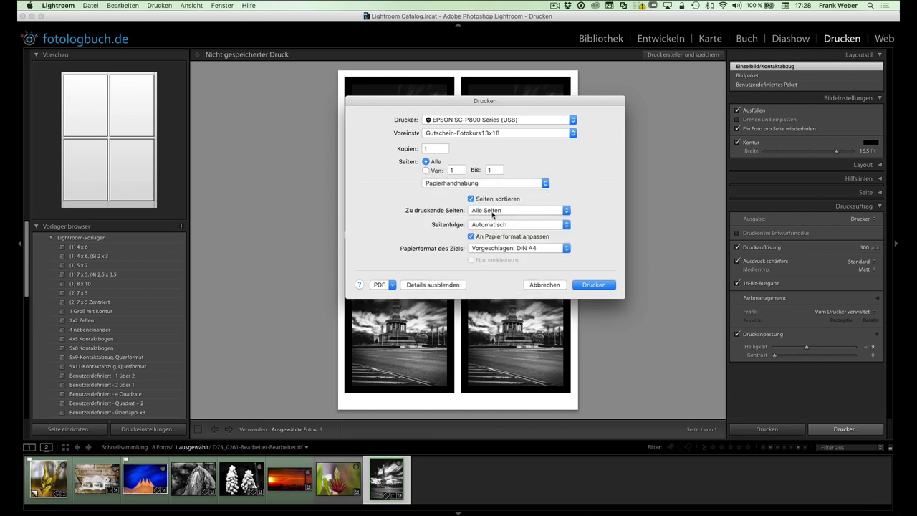
pyautogui.click(499, 248)
pyautogui.moveTo(498, 270)
pyautogui.moveTo(579, 262)
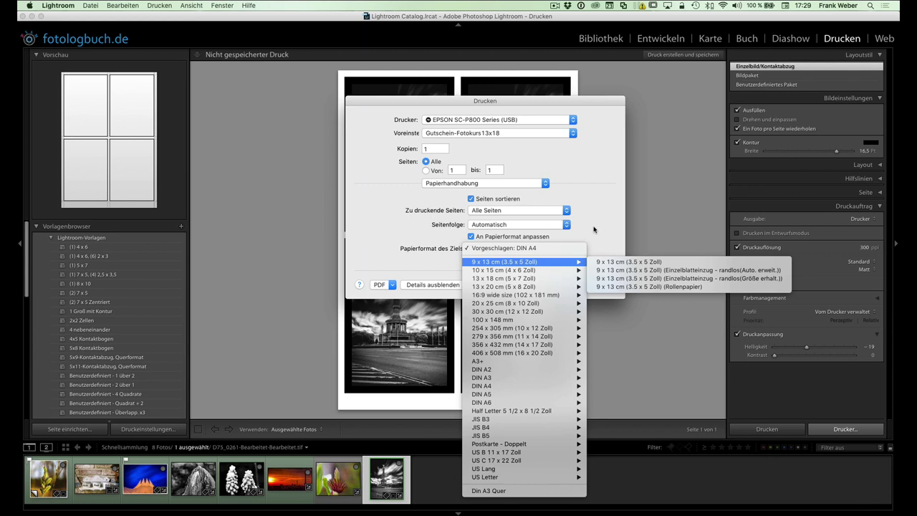
pyautogui.click(594, 229)
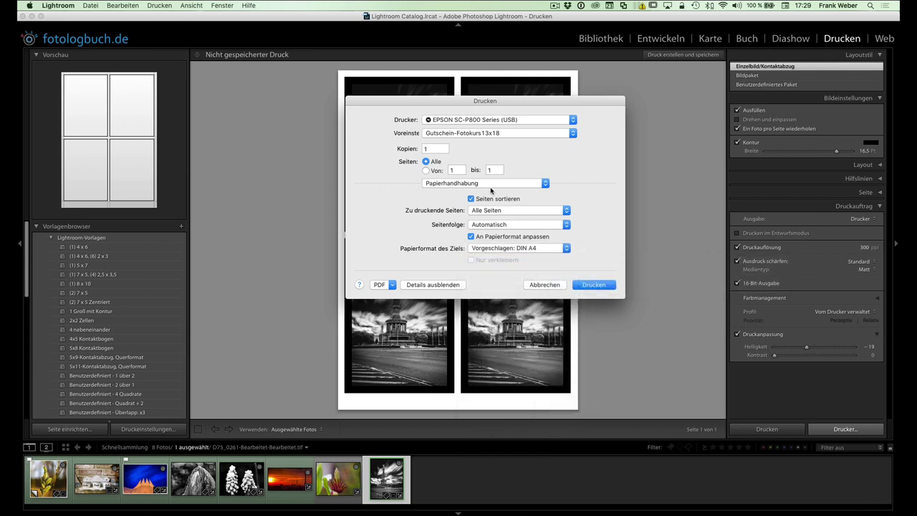
# Review Druckereinstellungen, keeping Epson Premium Glossy as the media type
pyautogui.click(490, 190)
pyautogui.click(484, 207)
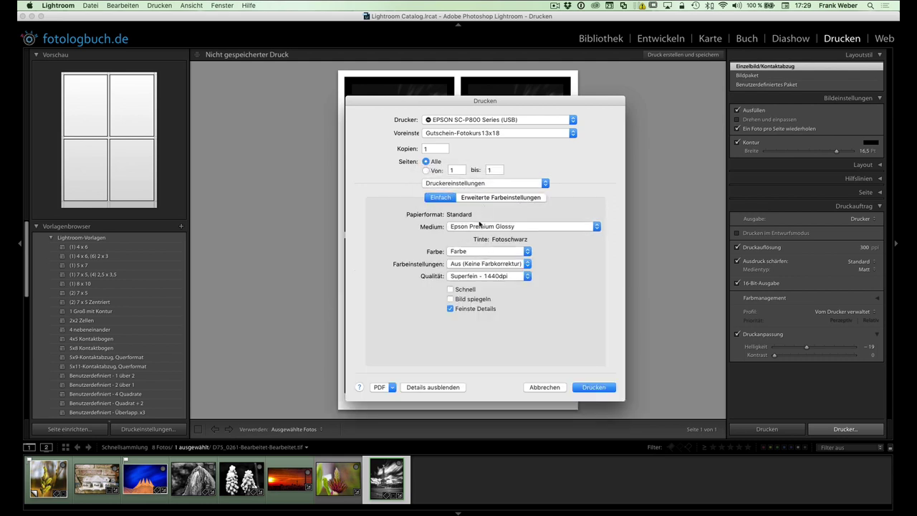
pyautogui.click(475, 226)
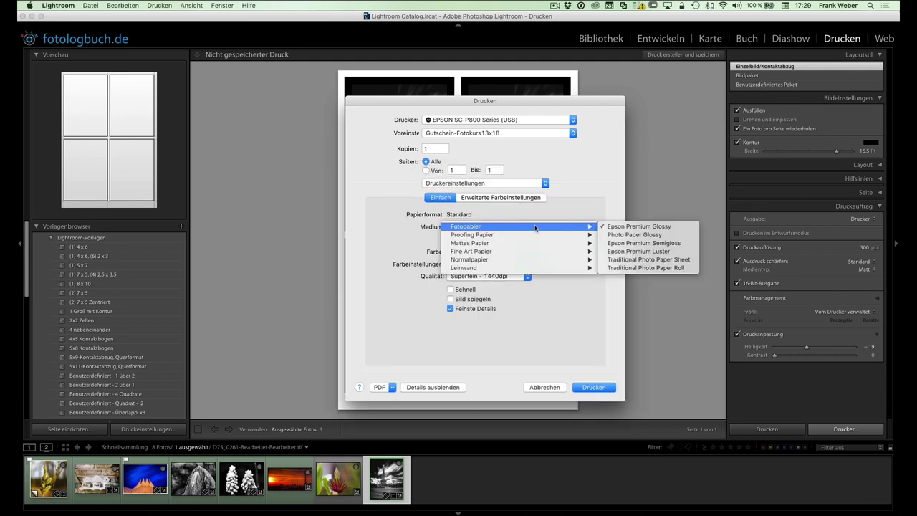
pyautogui.moveTo(521, 246)
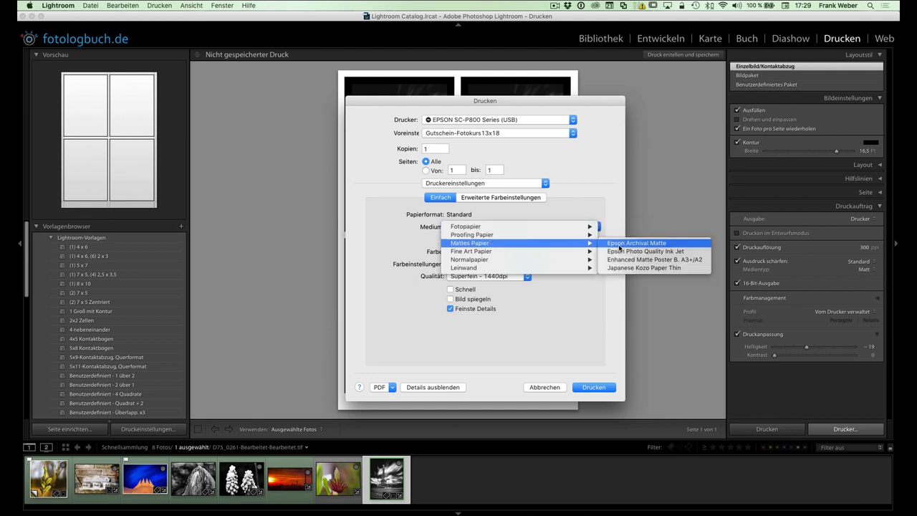
pyautogui.click(606, 196)
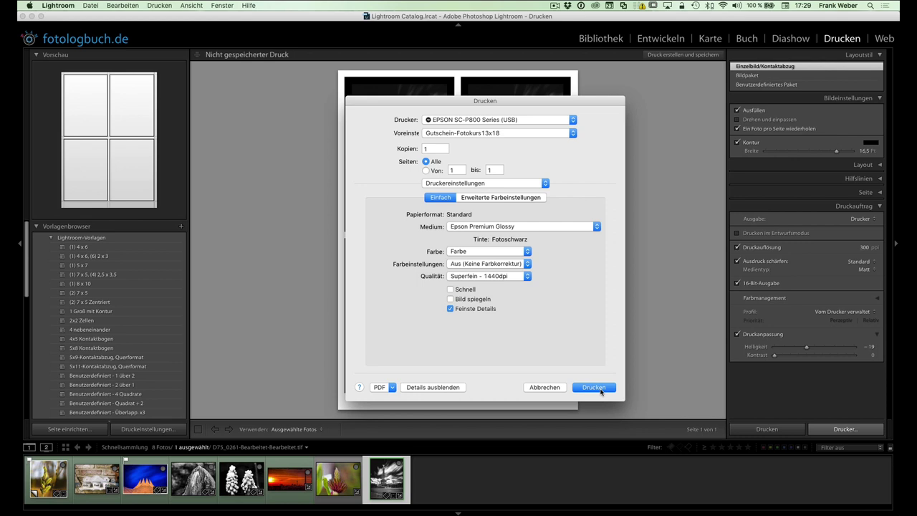
pyautogui.click(552, 387)
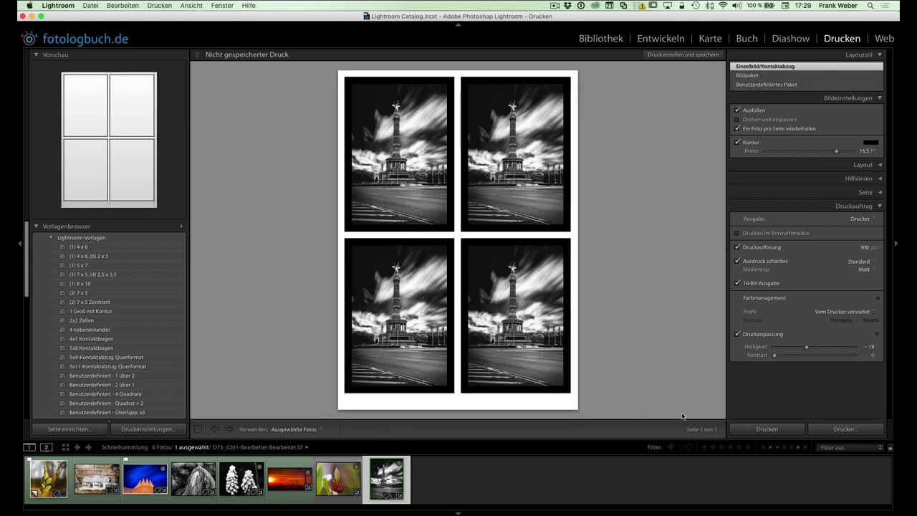